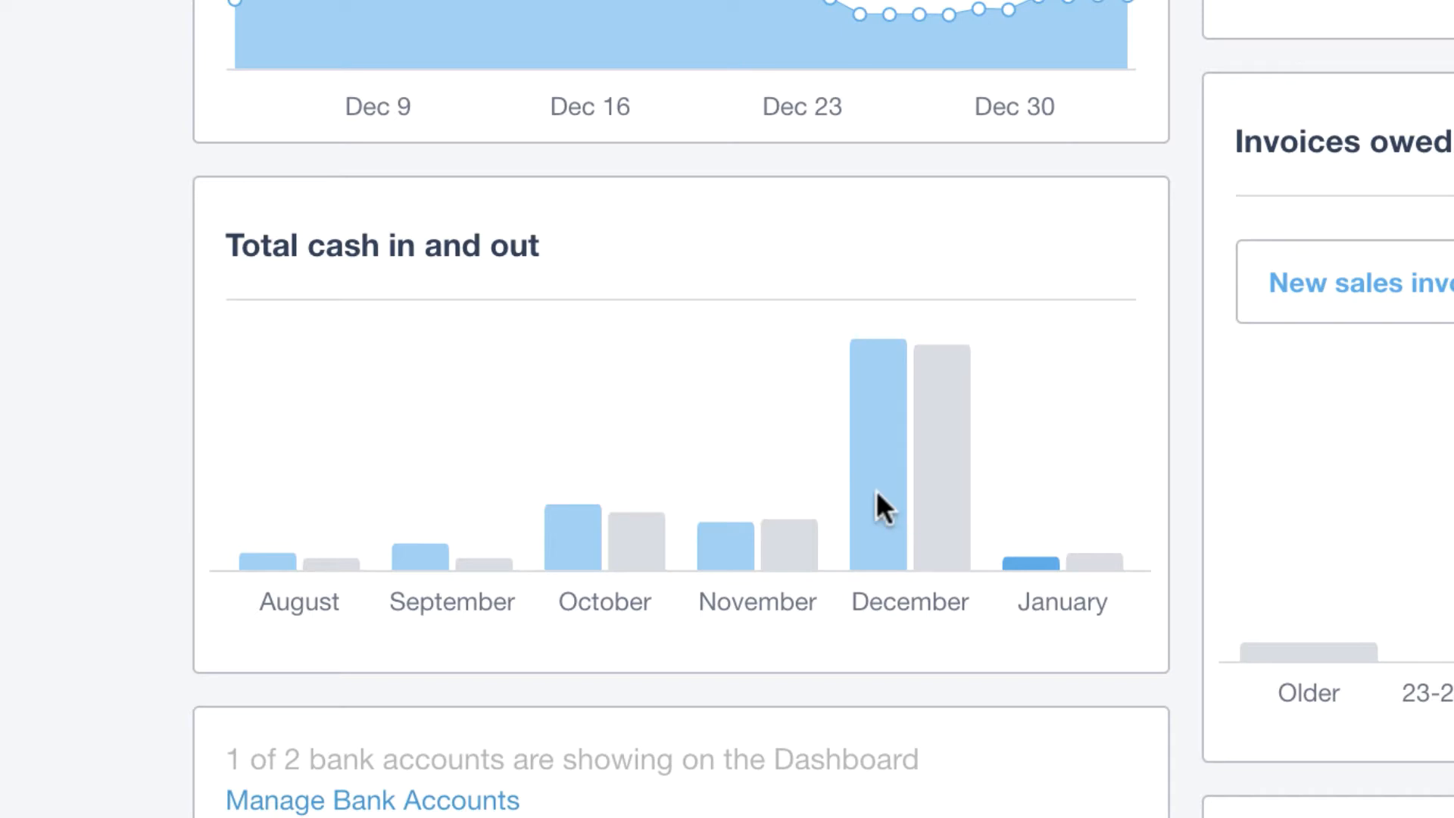
View December's bank summary from the dashboard's Total cash in and out chart, and check this month's Sales in the account watchlist.
mouse_move(872, 494)
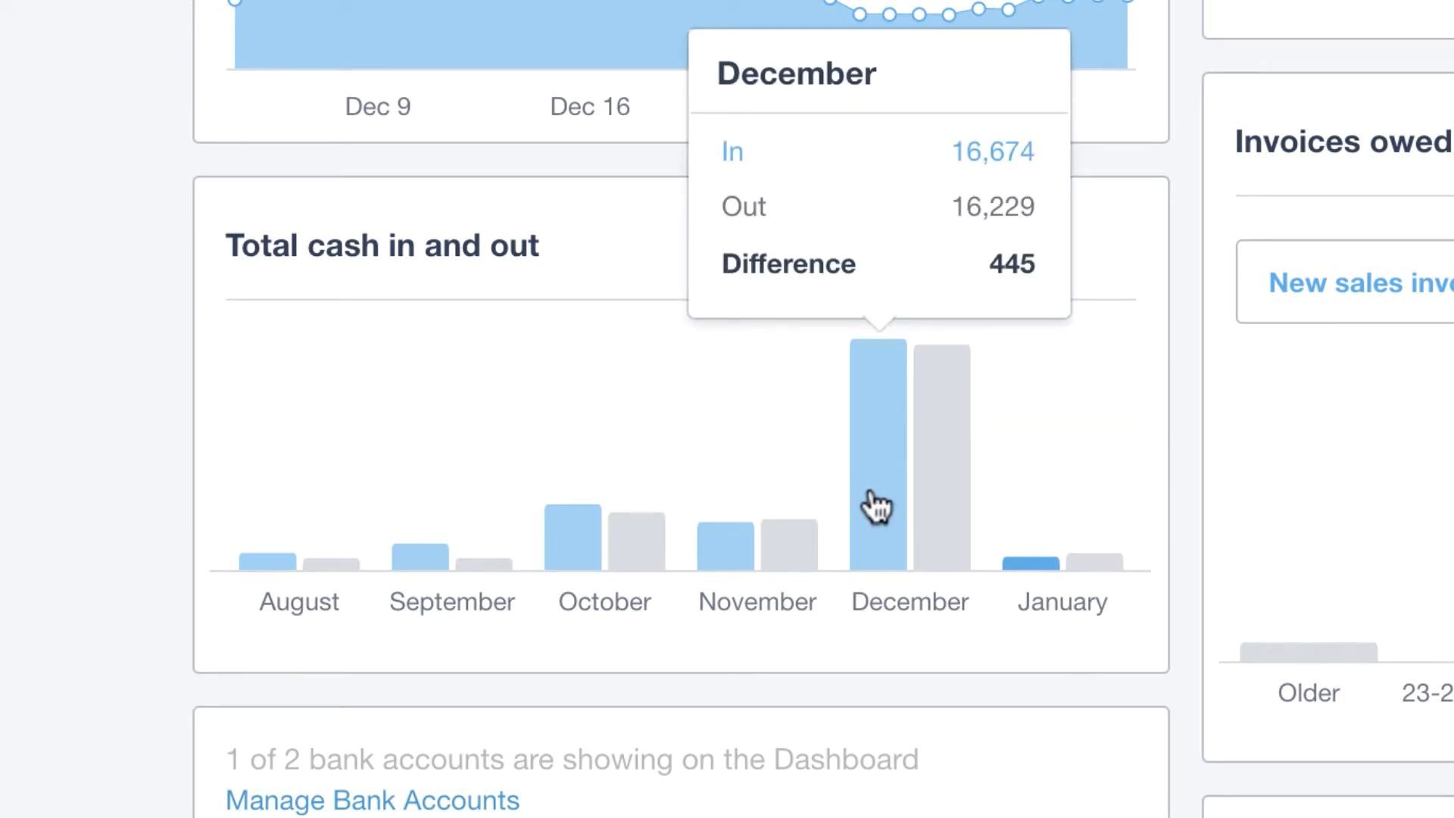
click(877, 506)
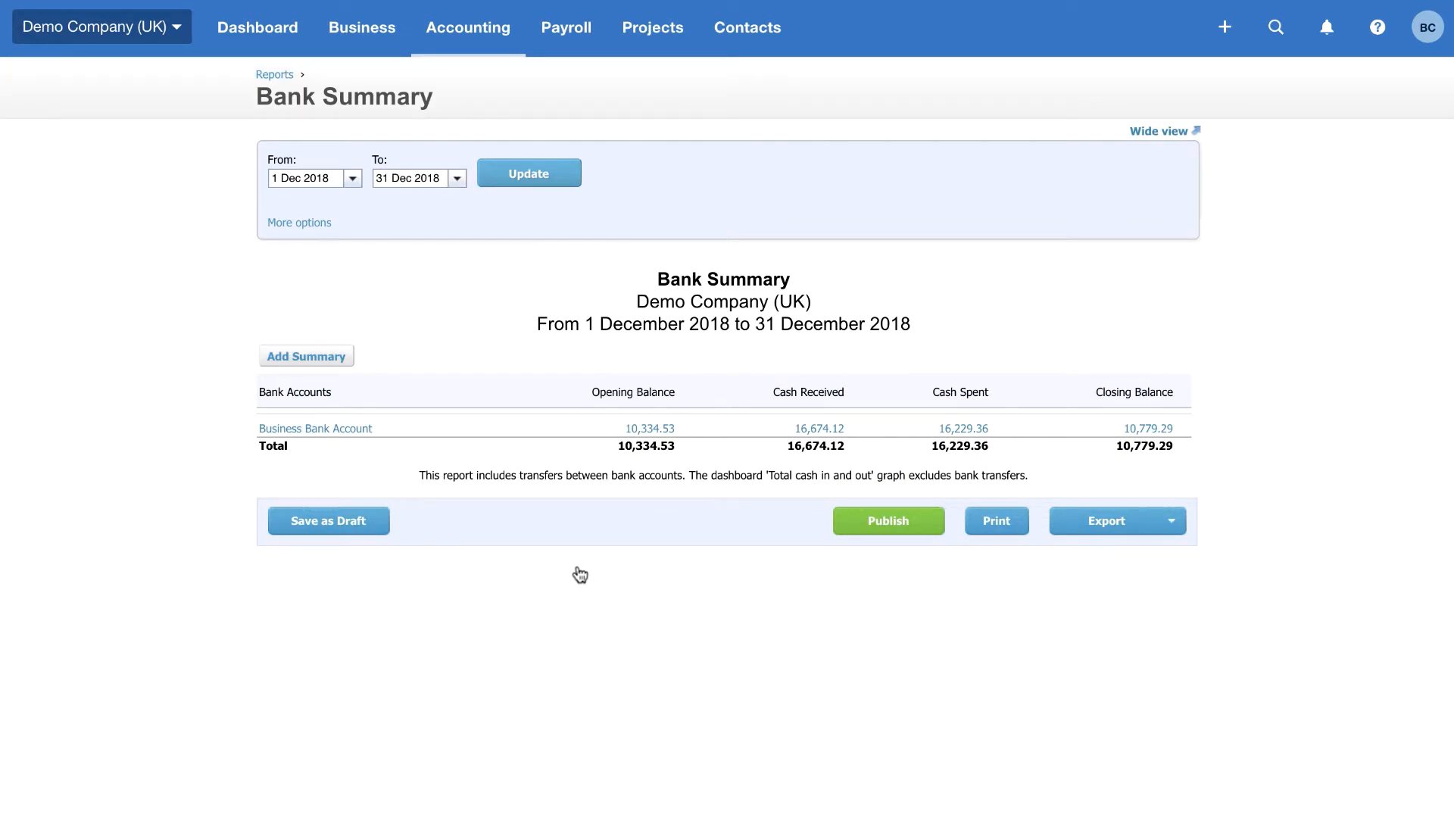
key(alt+Left)
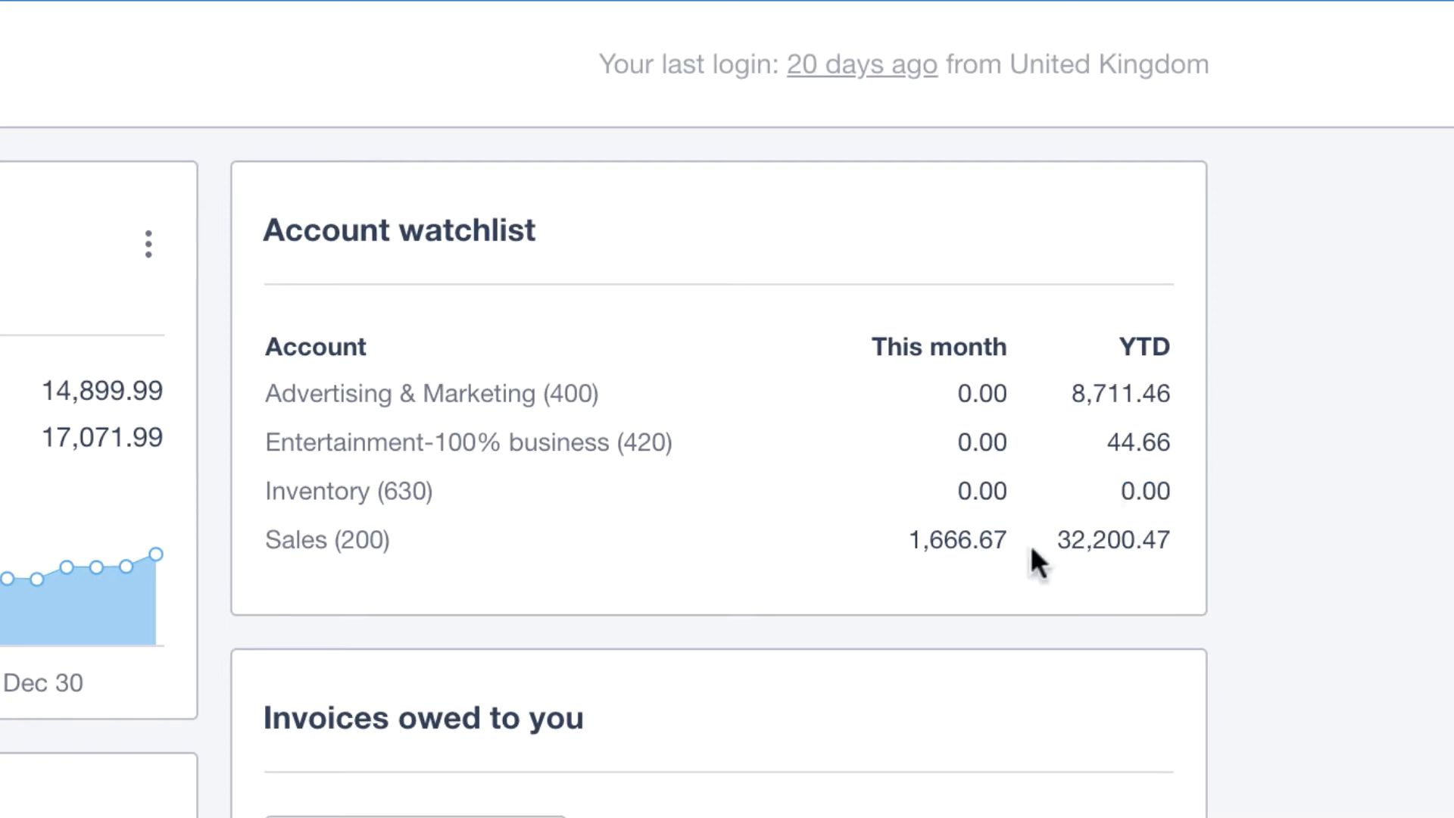
click(962, 547)
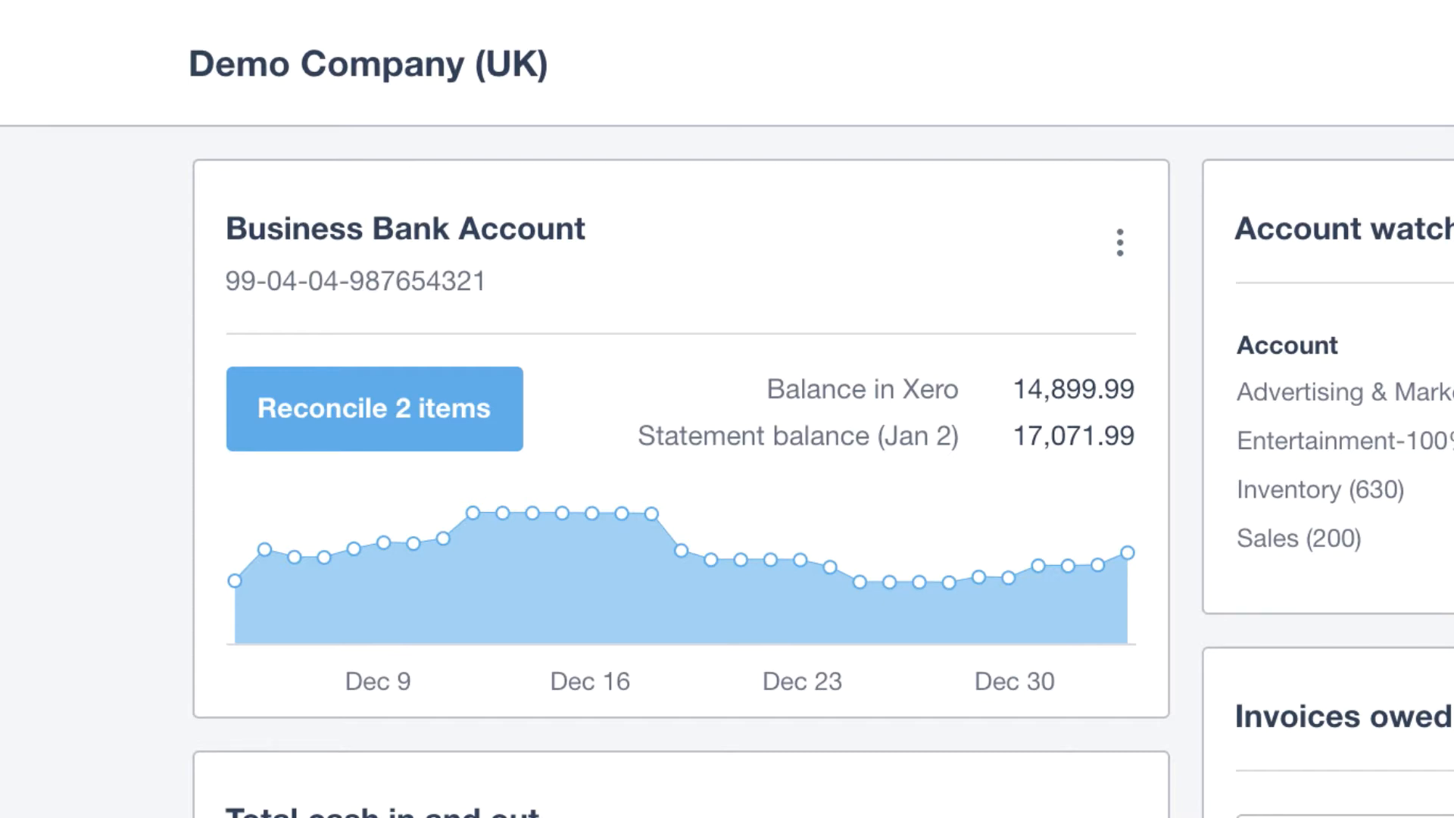
Reconcile the Ridgeway University statement line in the Business Bank Account against its suggested match, invoice INV-0035.
click(341, 420)
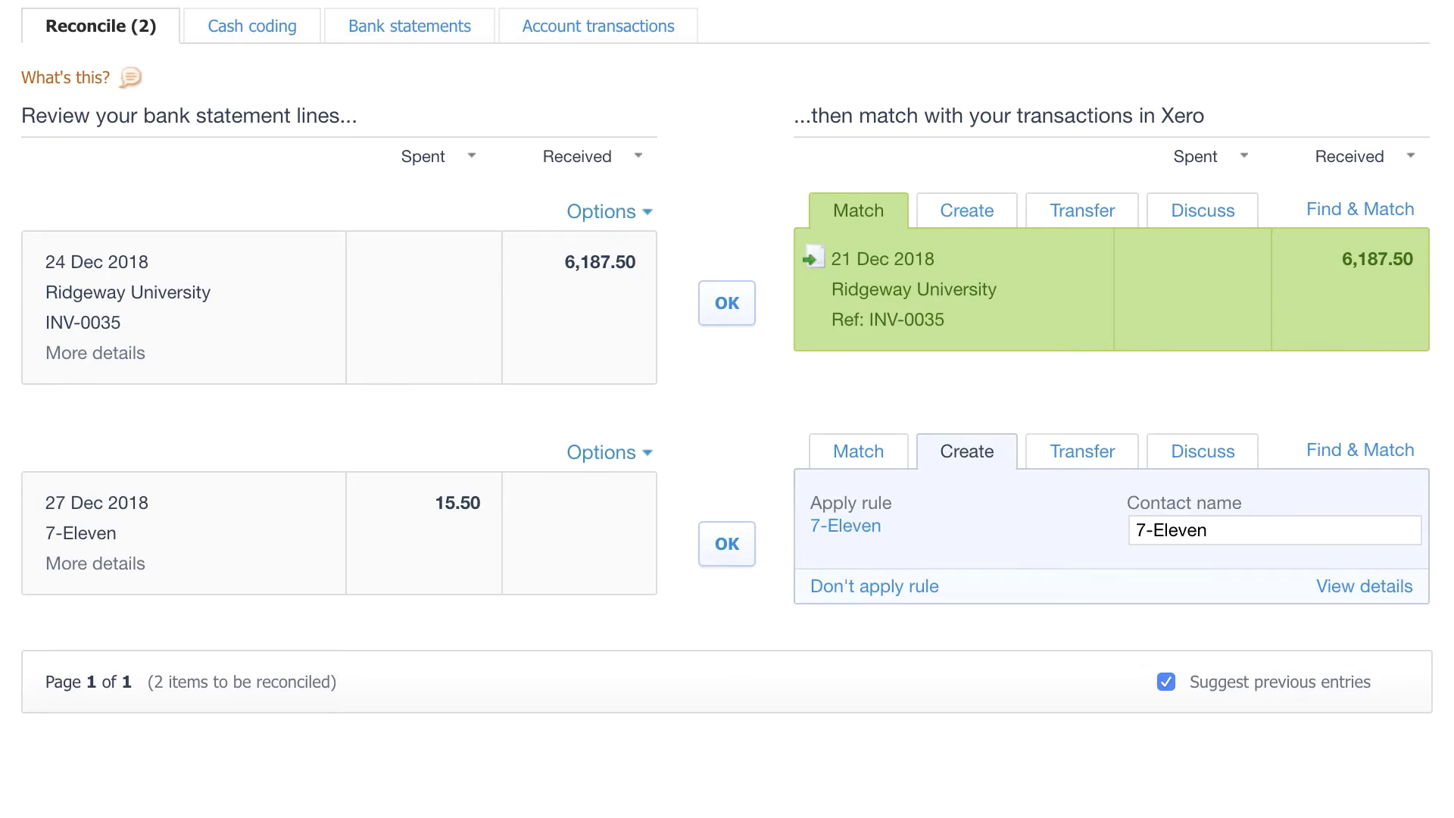
click(739, 313)
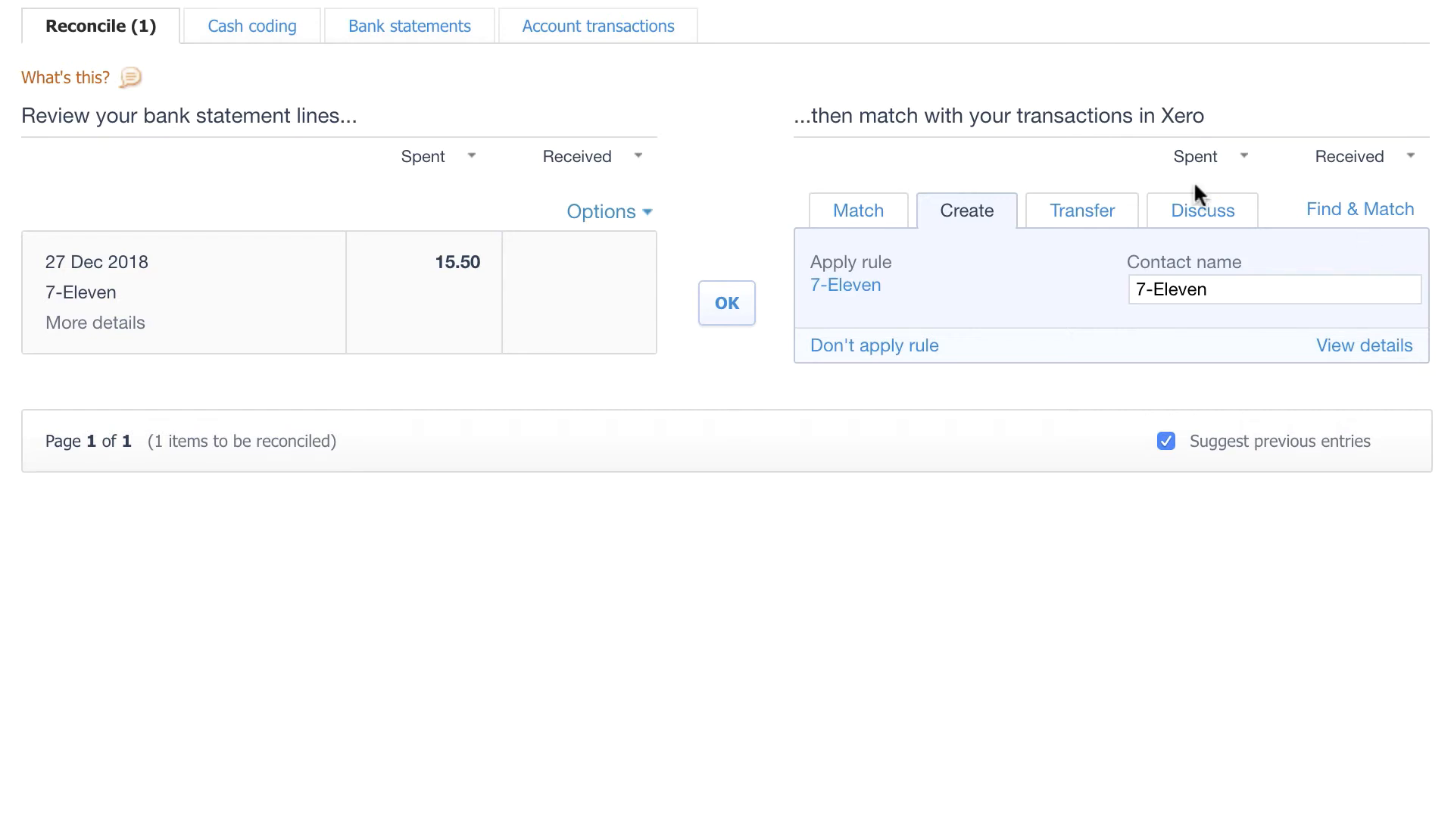
Review the 7-Eleven bank rule and reconcile the 7-Eleven statement line using that rule.
click(846, 286)
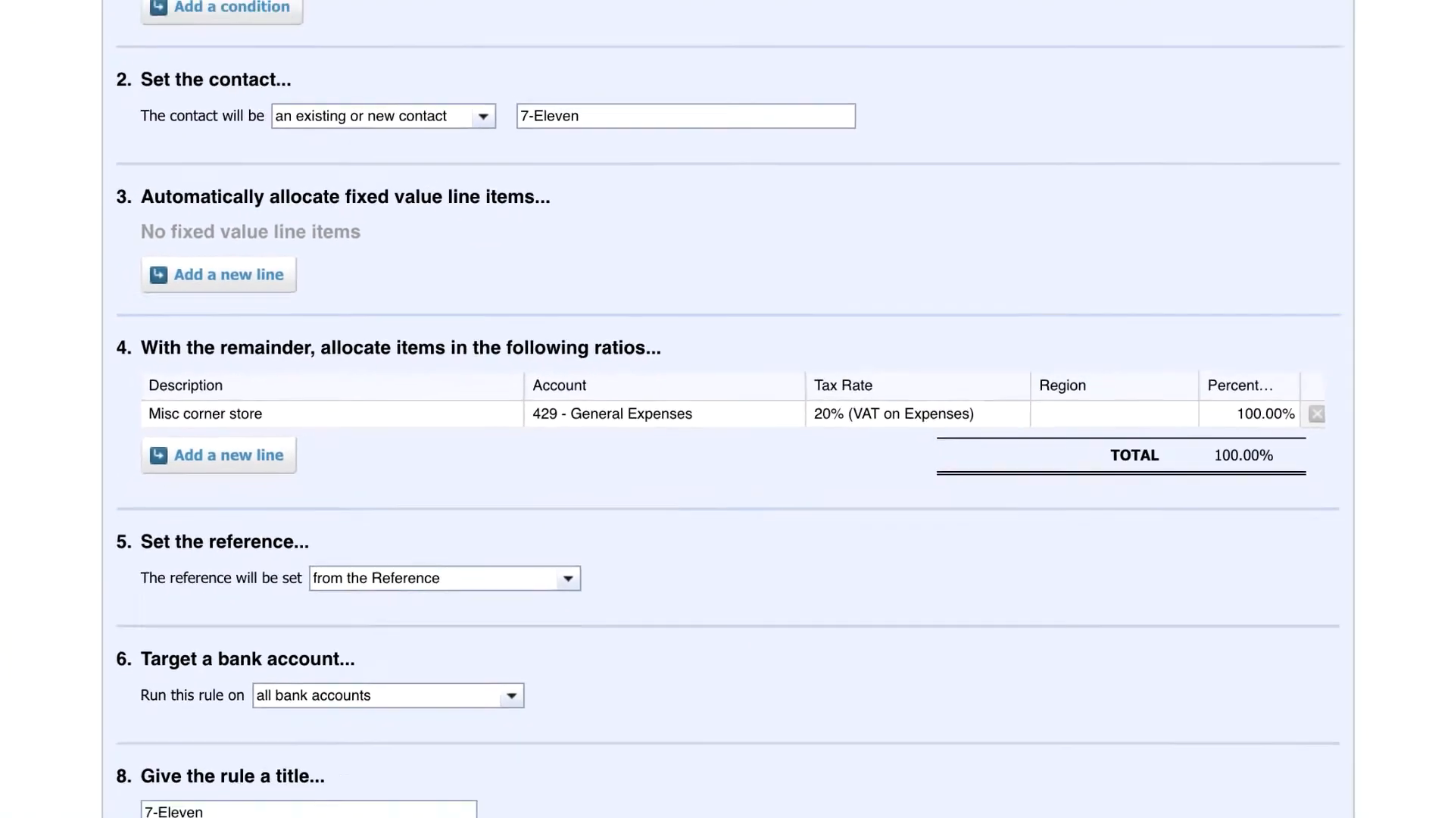
click(1176, 793)
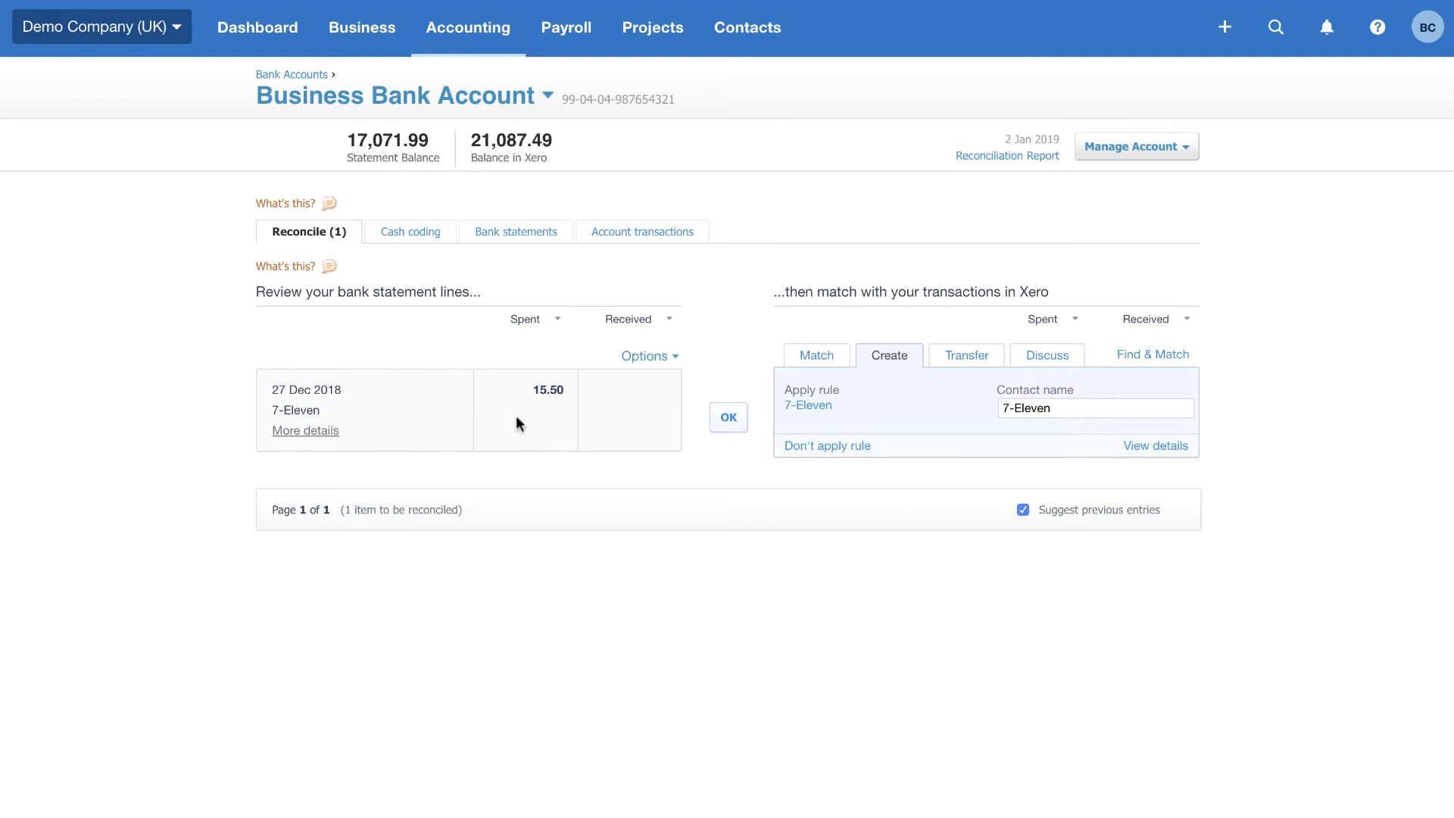
click(729, 426)
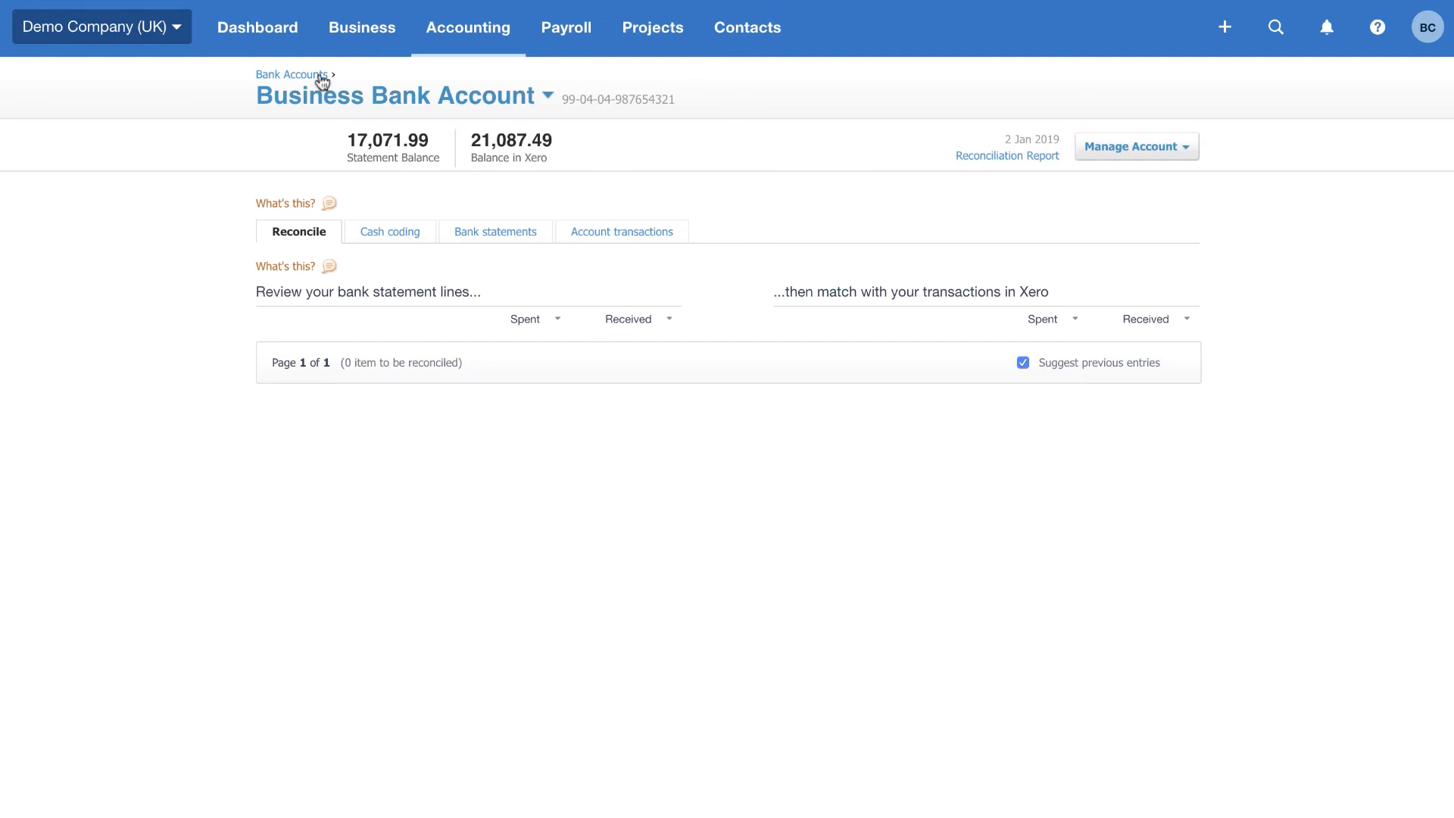
Create an invoice from Bayside Club's accepted quote QU-0001 in the sales overview, and mark the quote as invoiced.
click(349, 27)
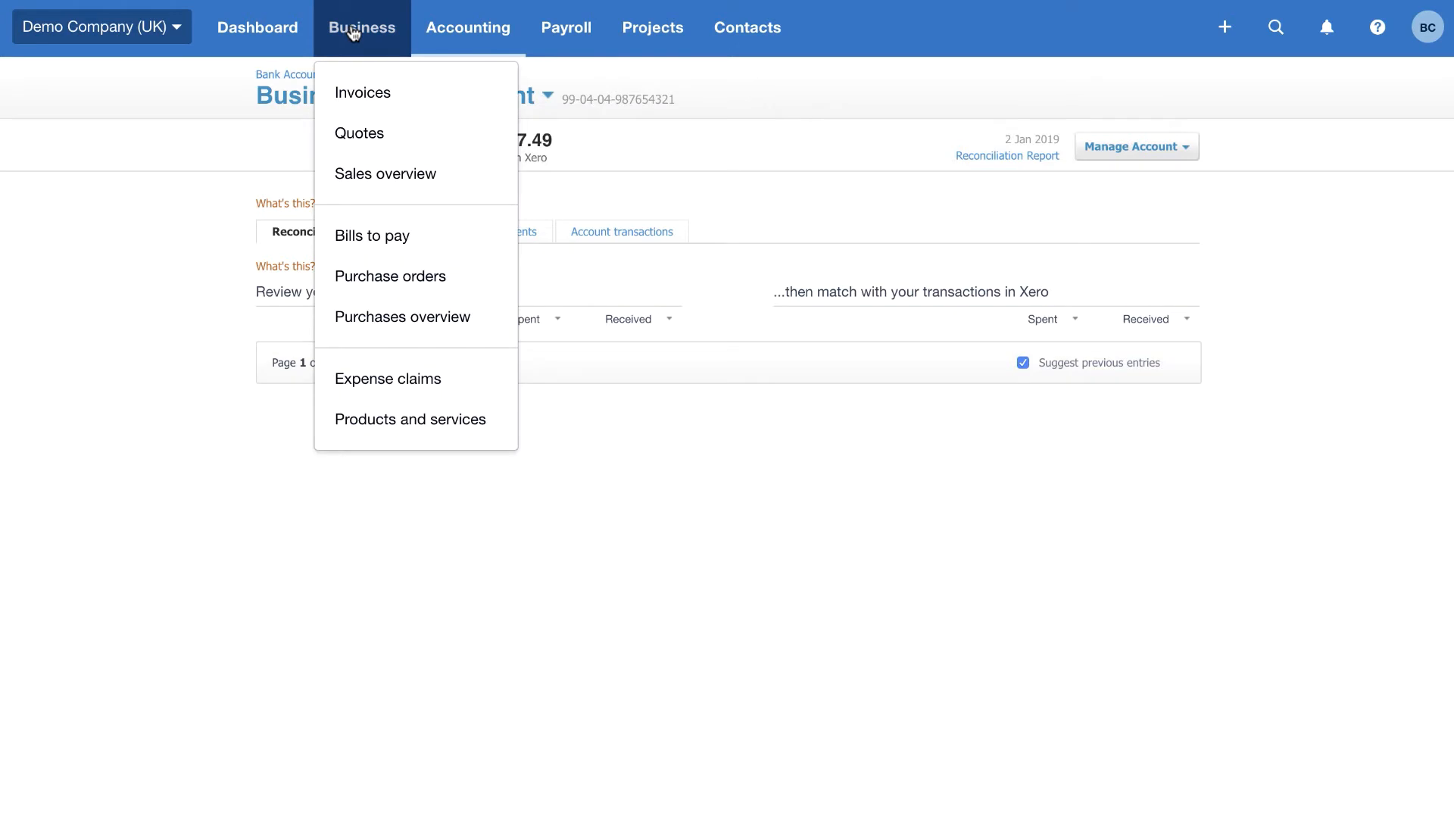
click(358, 175)
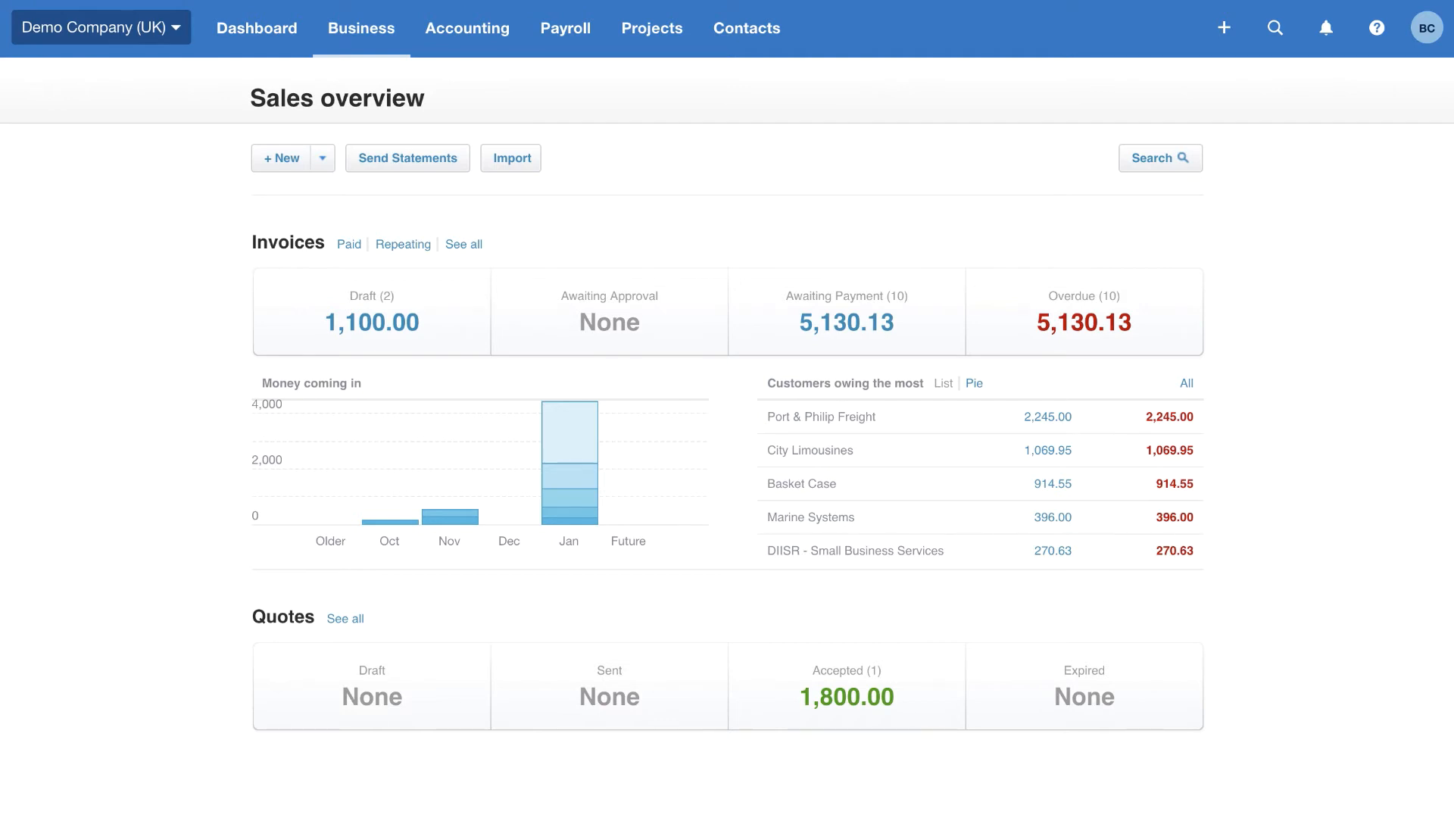
click(833, 712)
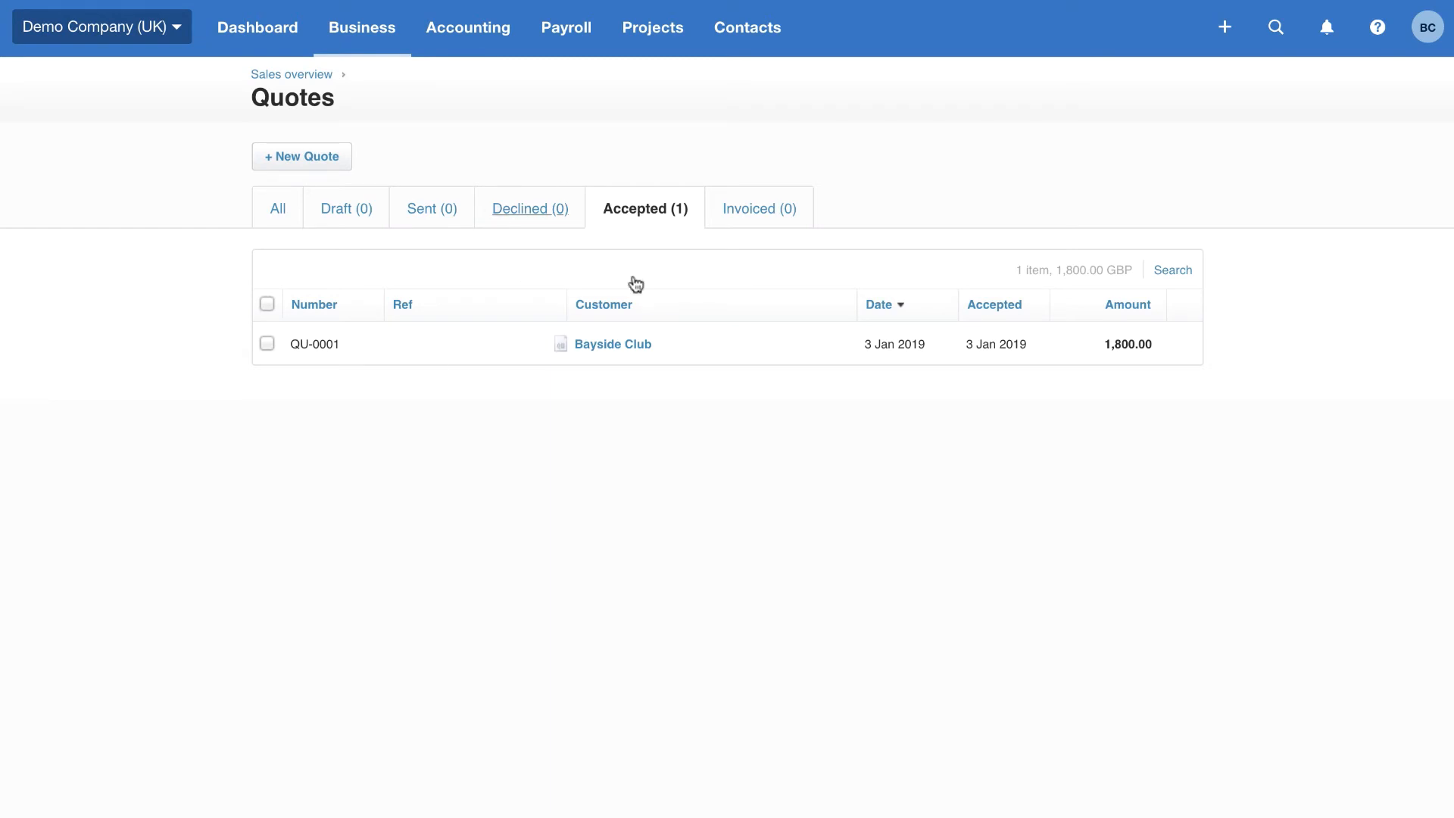
click(610, 346)
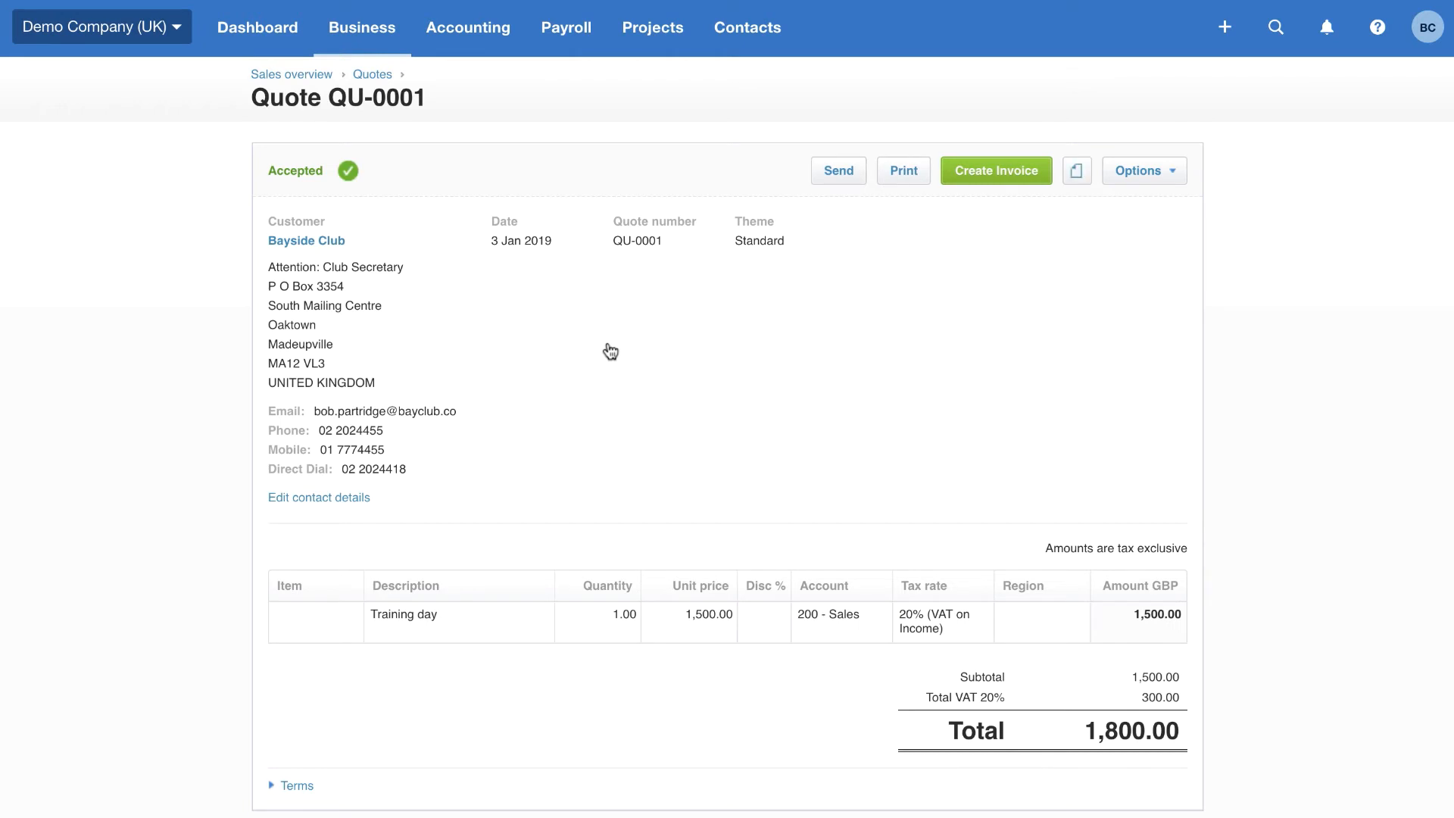
click(1019, 180)
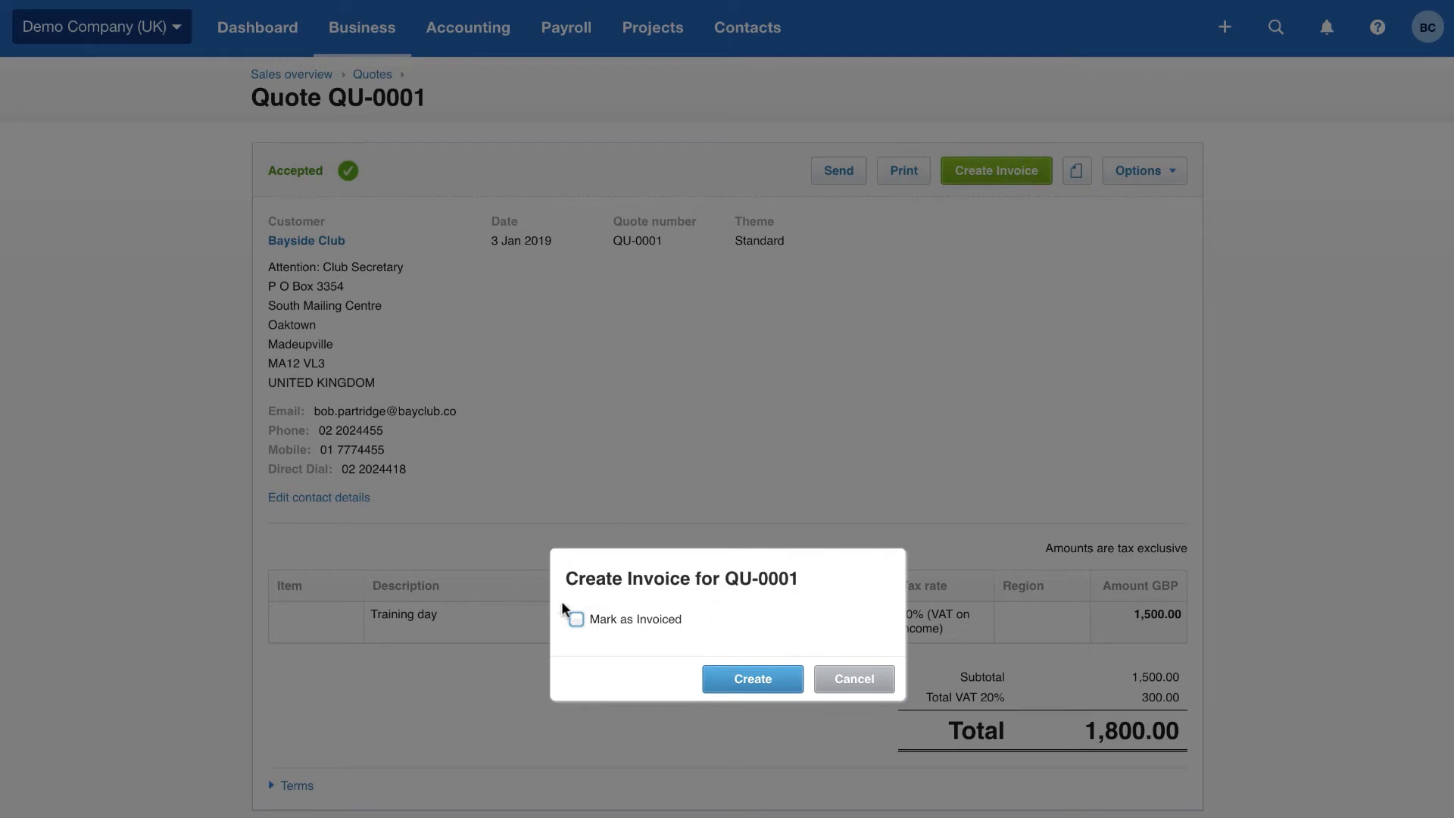
click(576, 622)
click(755, 680)
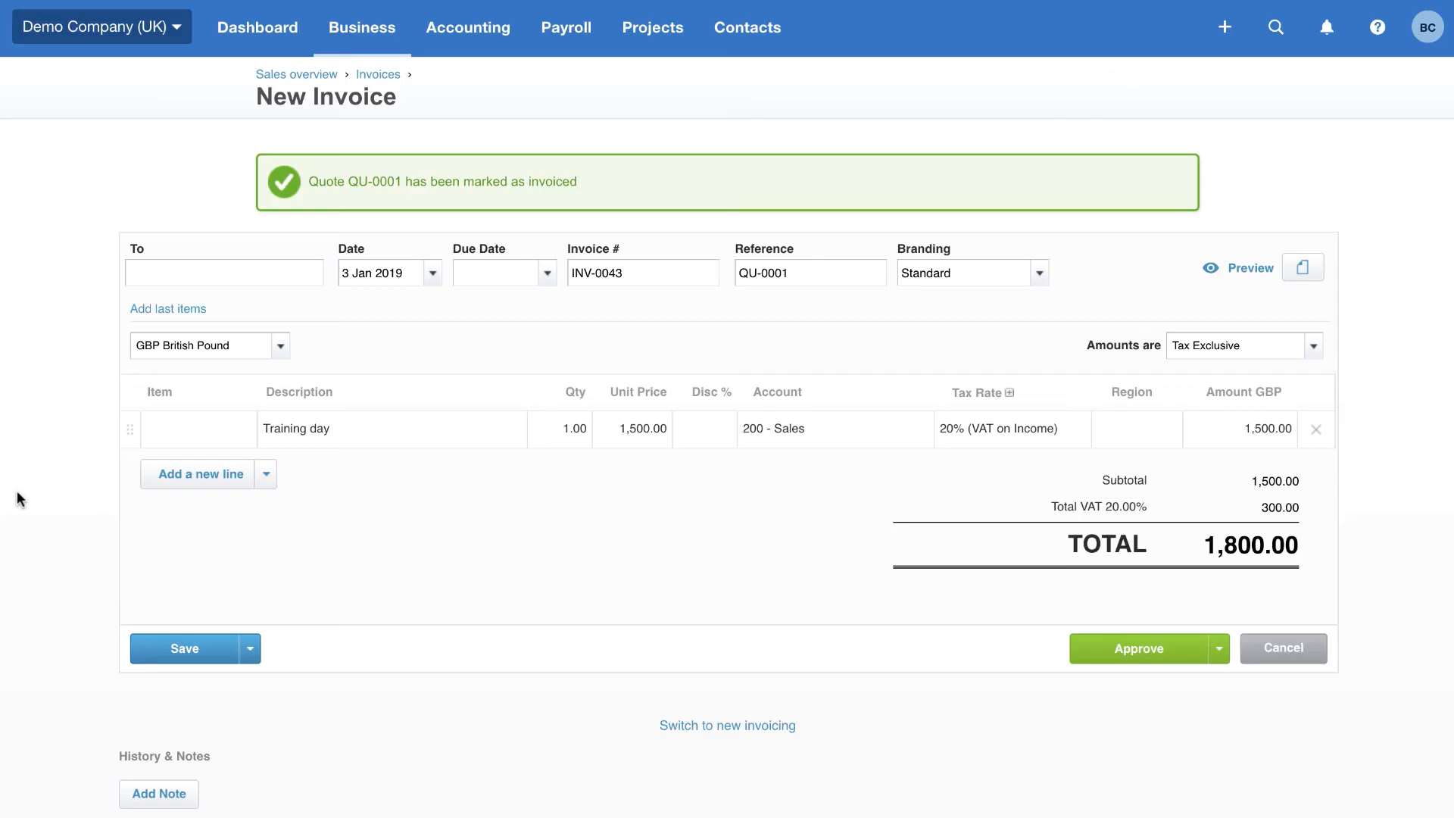
Set the new invoice's due date to one month ahead with the shorthand +1m.
click(472, 273)
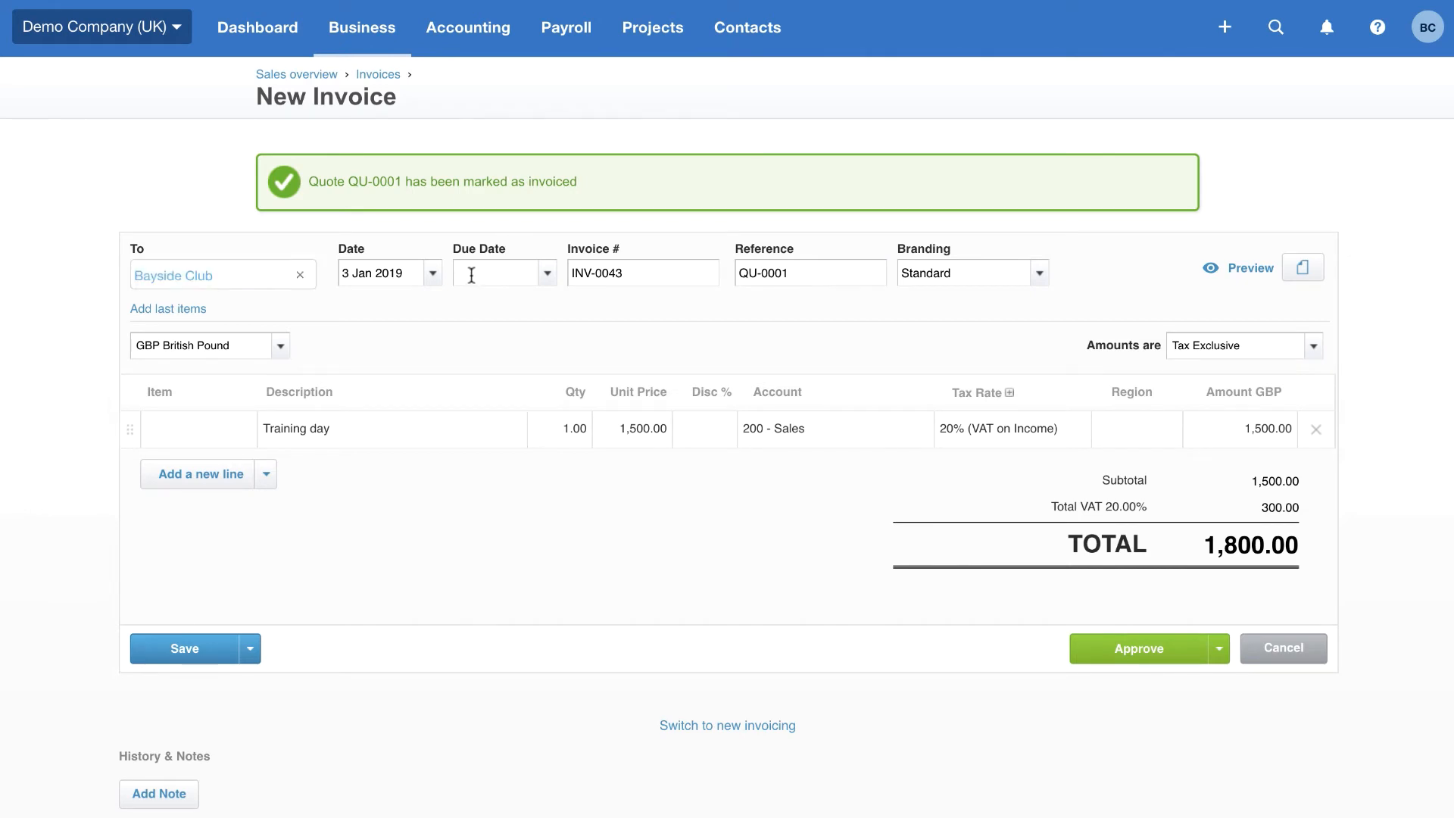
text(+30)
key(BackSpace)
key(BackSpace)
text(1w)
key(BackSpace)
key(BackSpace)
text(1m)
Approve the invoice and email it to the customer with the prefilled message.
click(1129, 645)
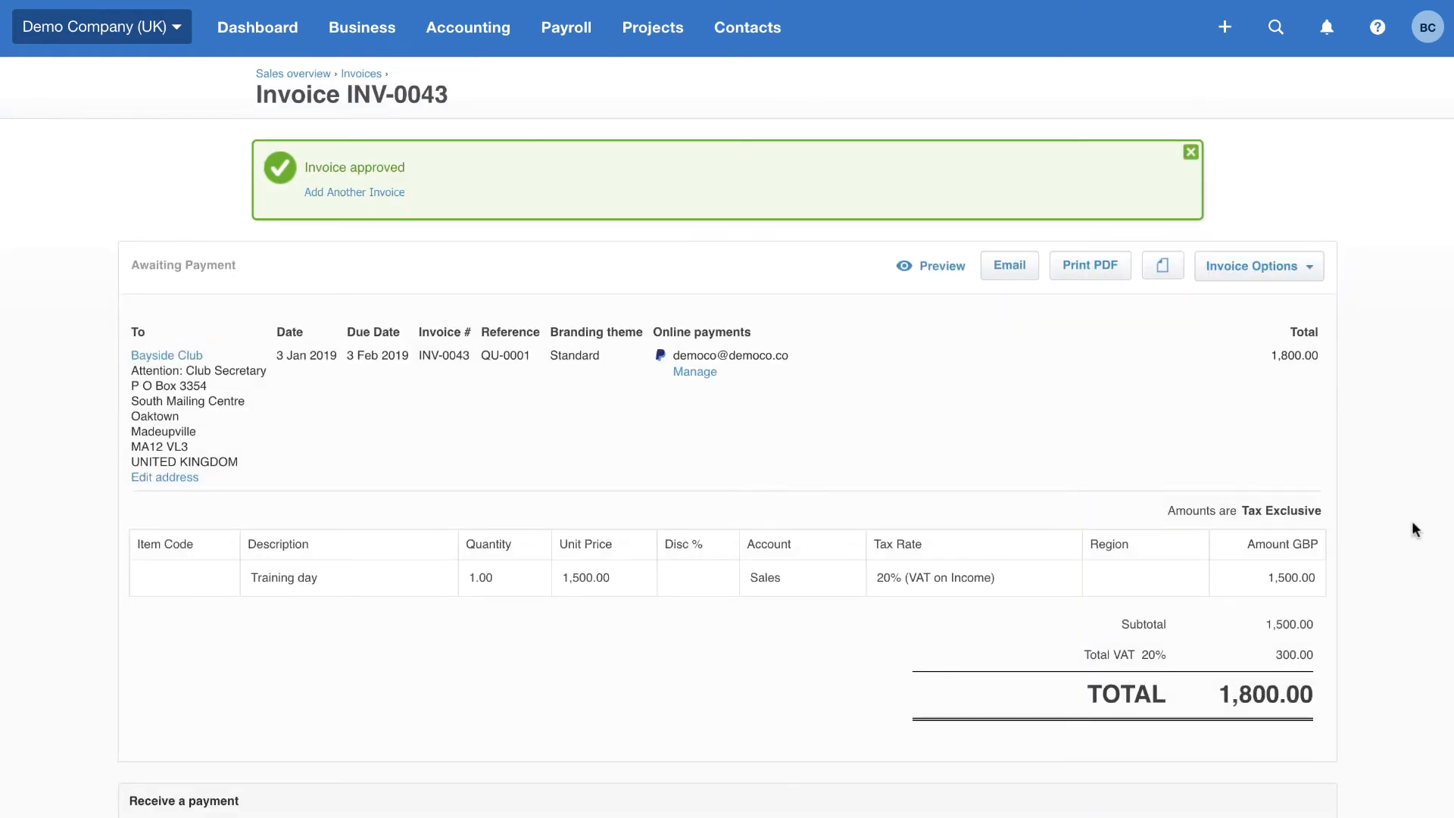
click(1012, 267)
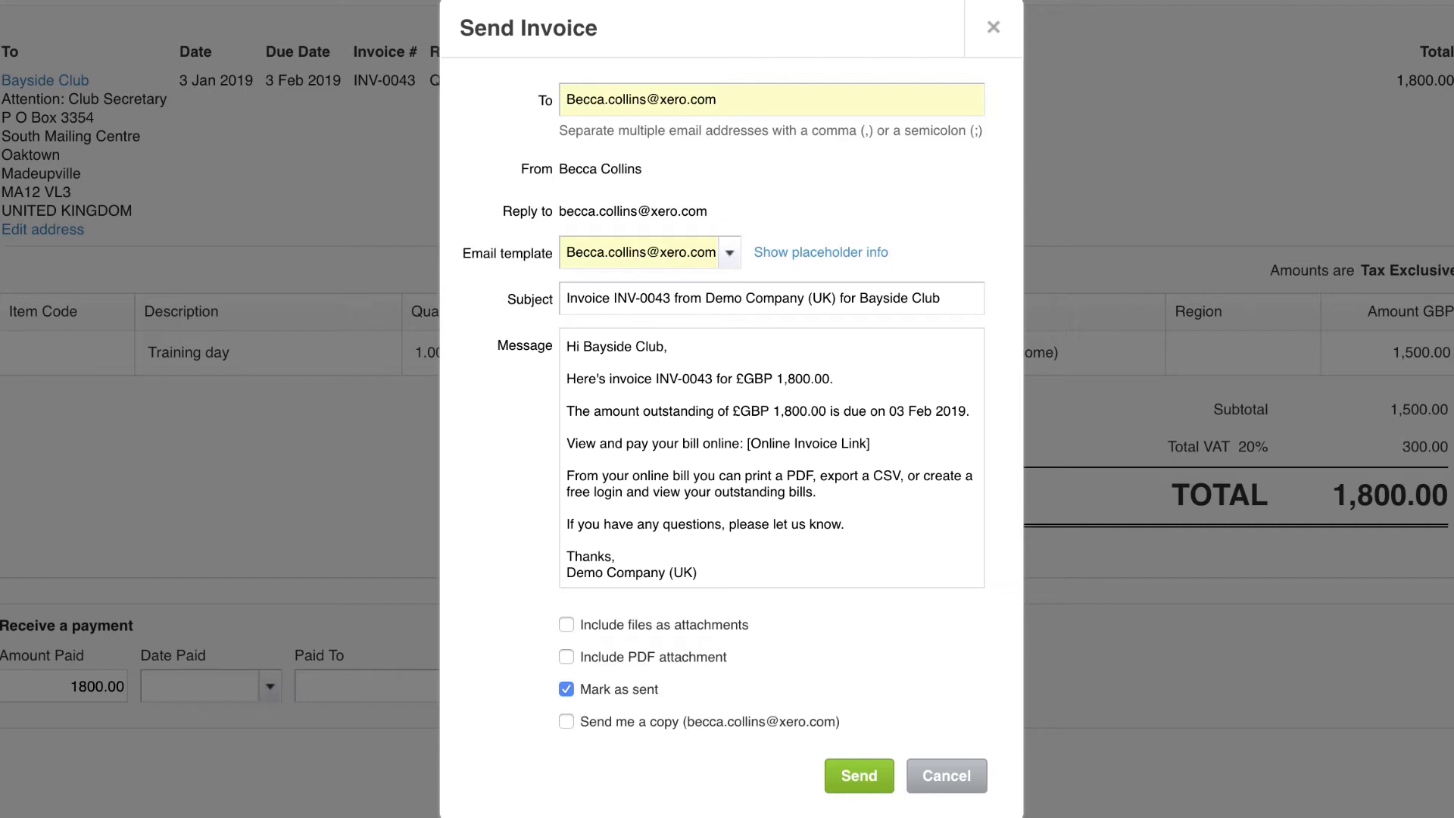
click(870, 772)
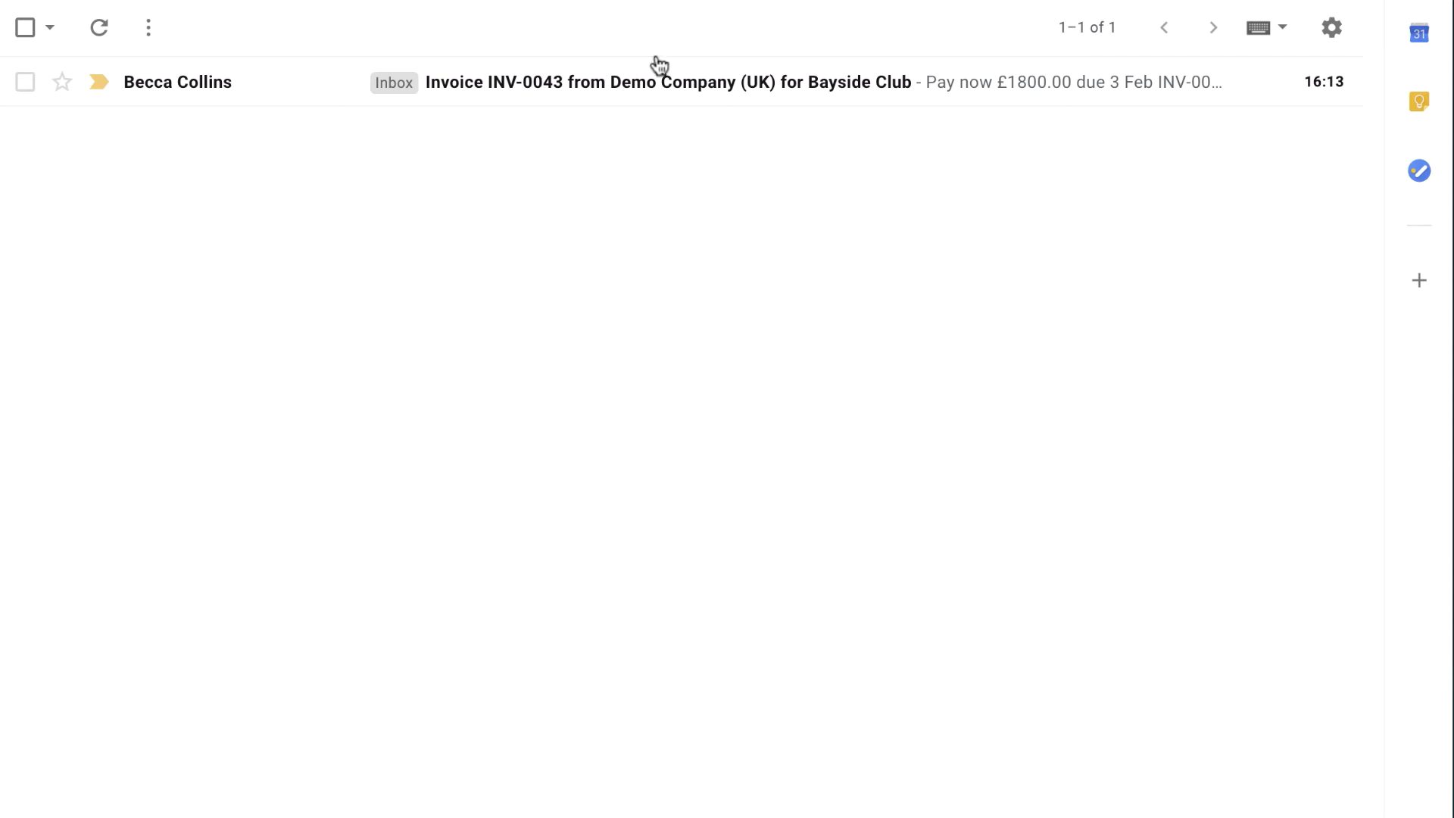
Switch to the Gmail inbox, read the INV-0043 email, and open its online invoice with the payment option.
click(633, 101)
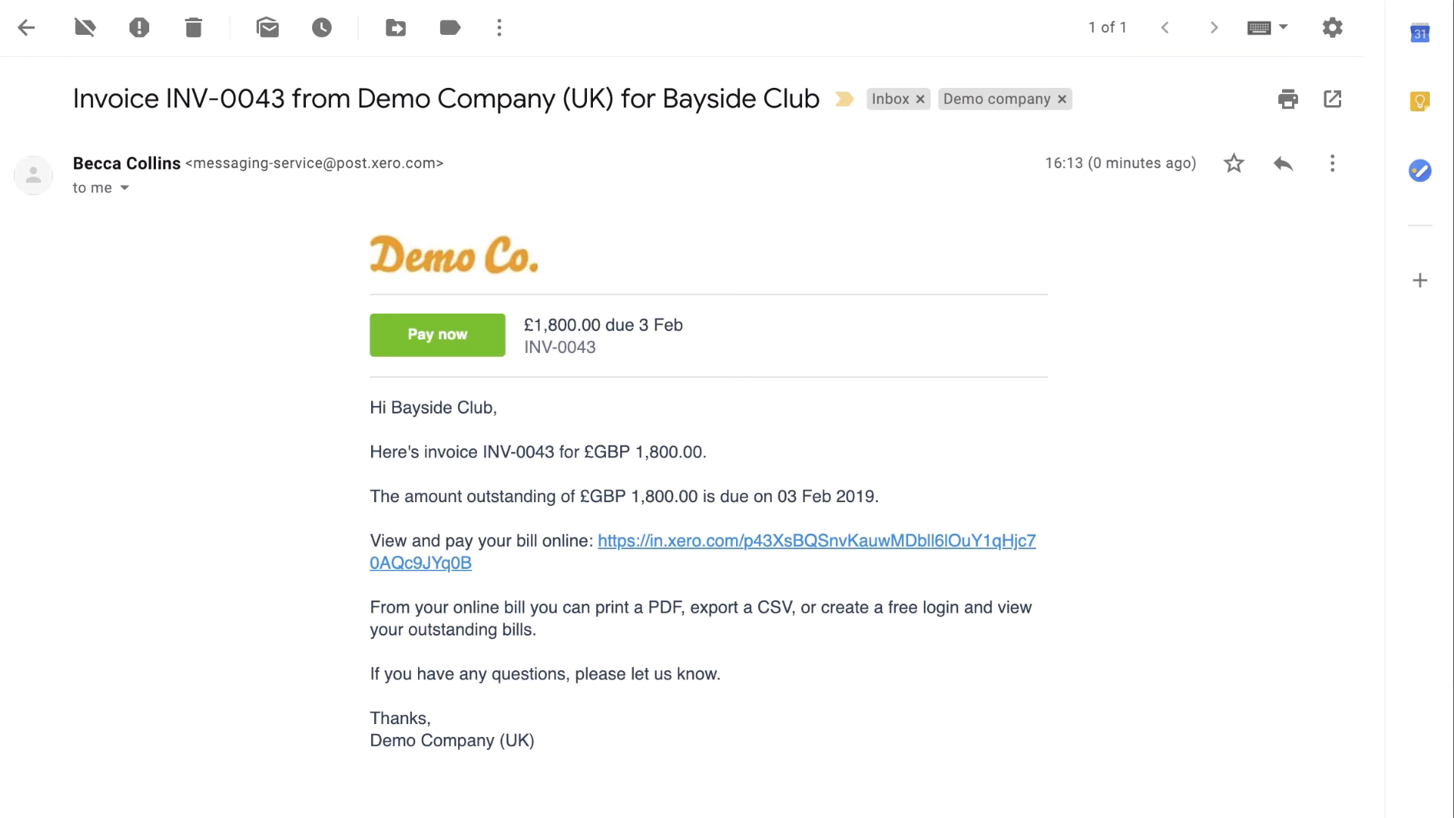
click(721, 547)
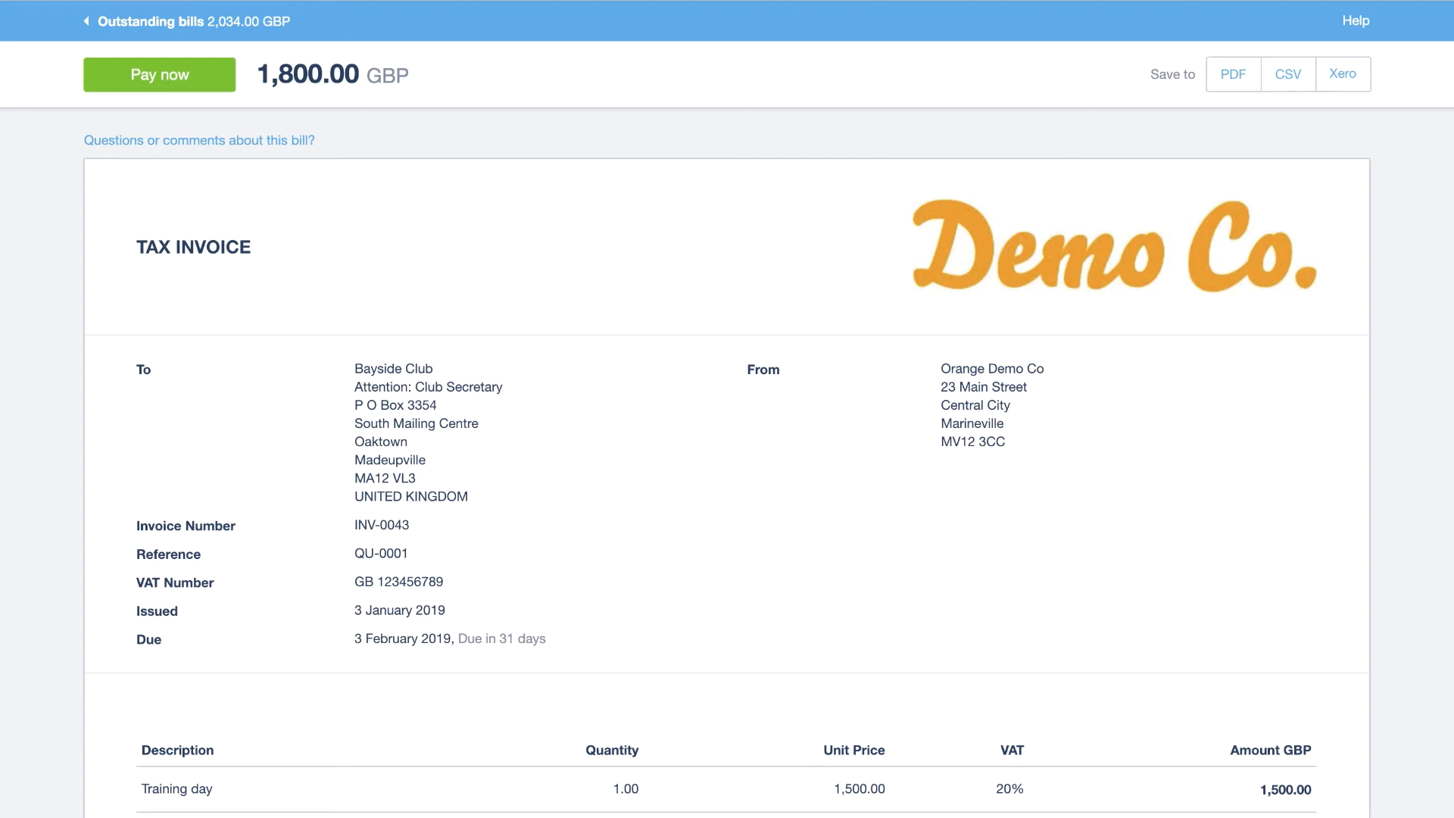
click(188, 83)
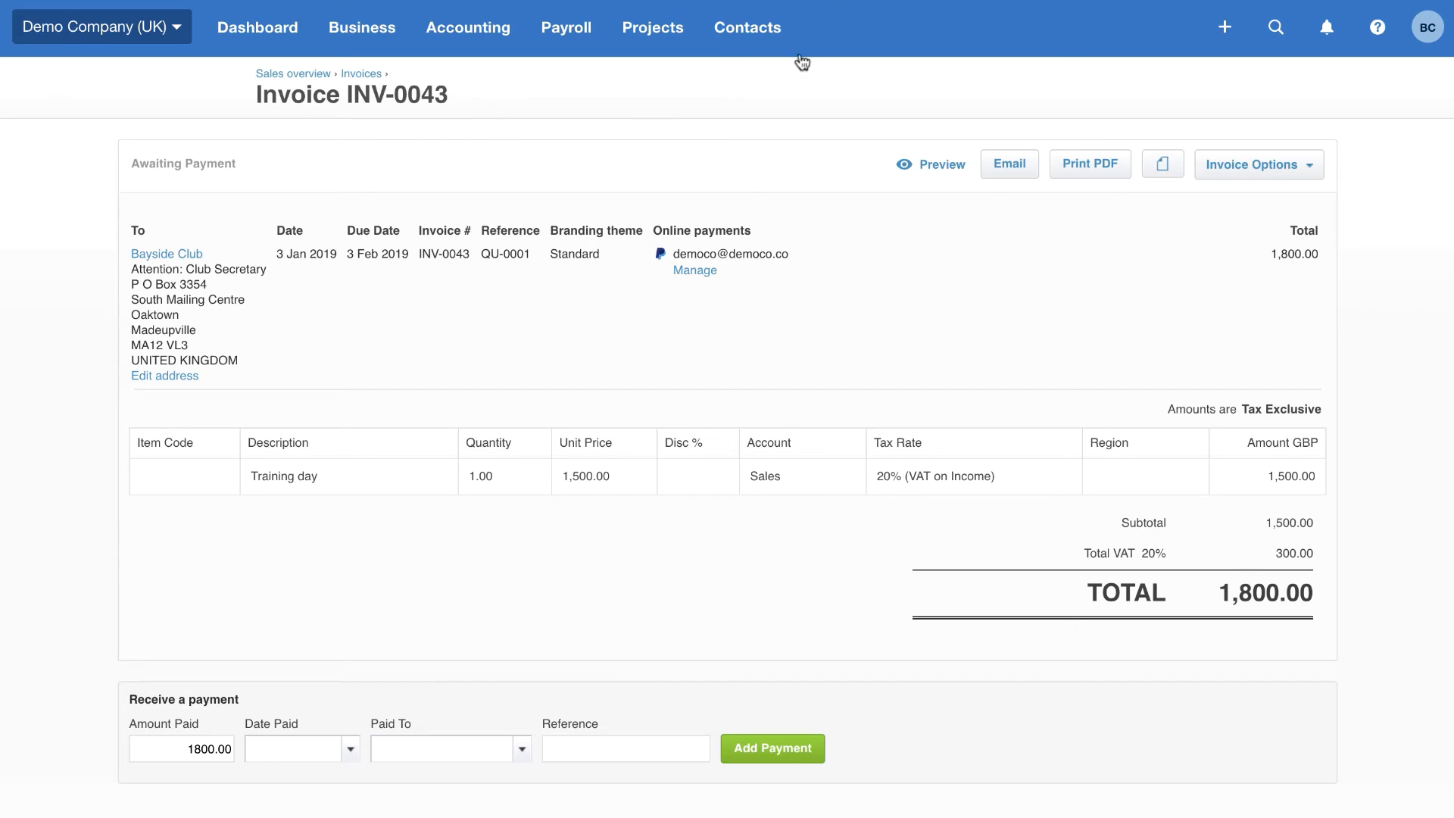
Open the list of all contacts in Xero.
click(754, 33)
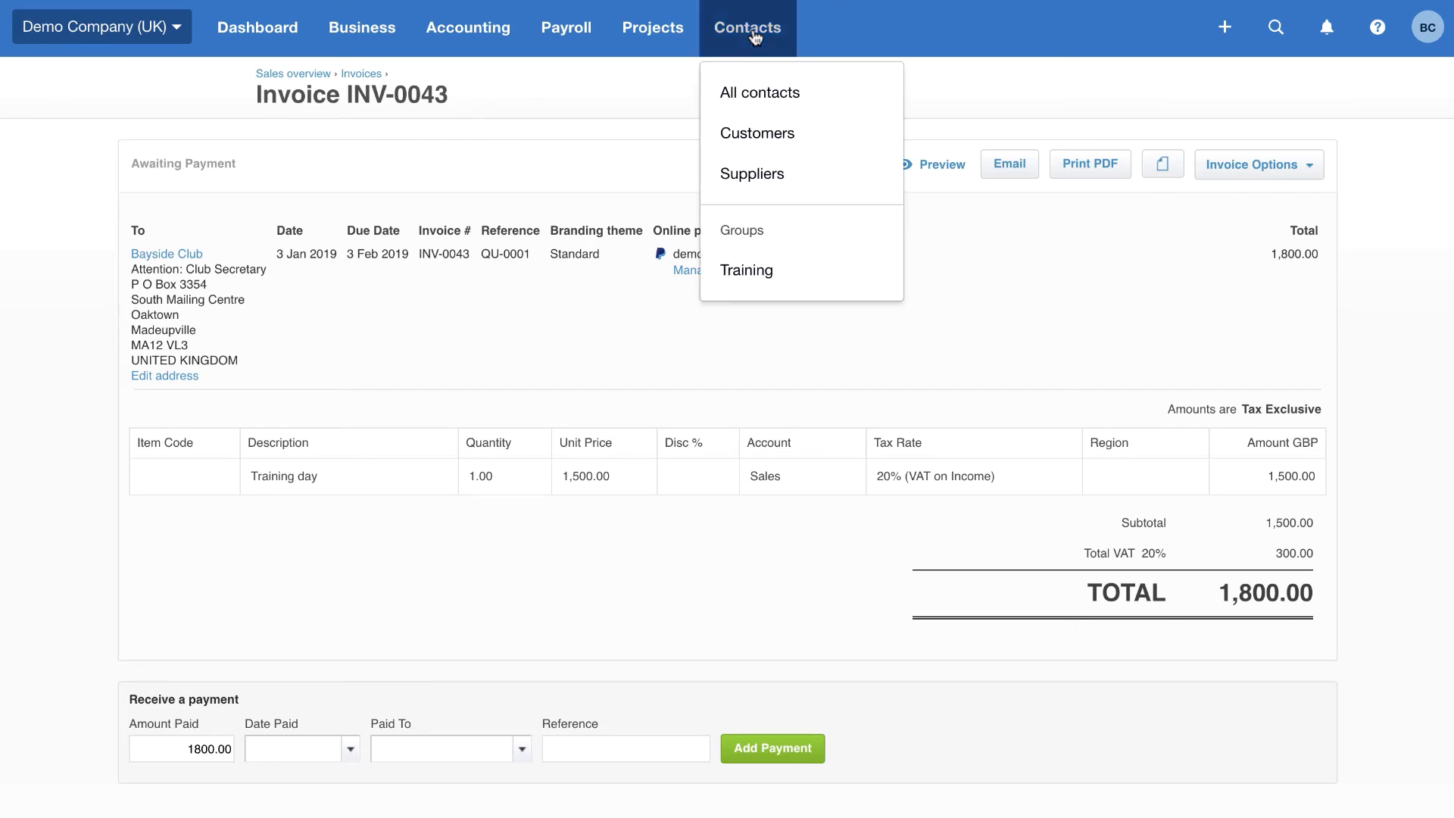
click(746, 99)
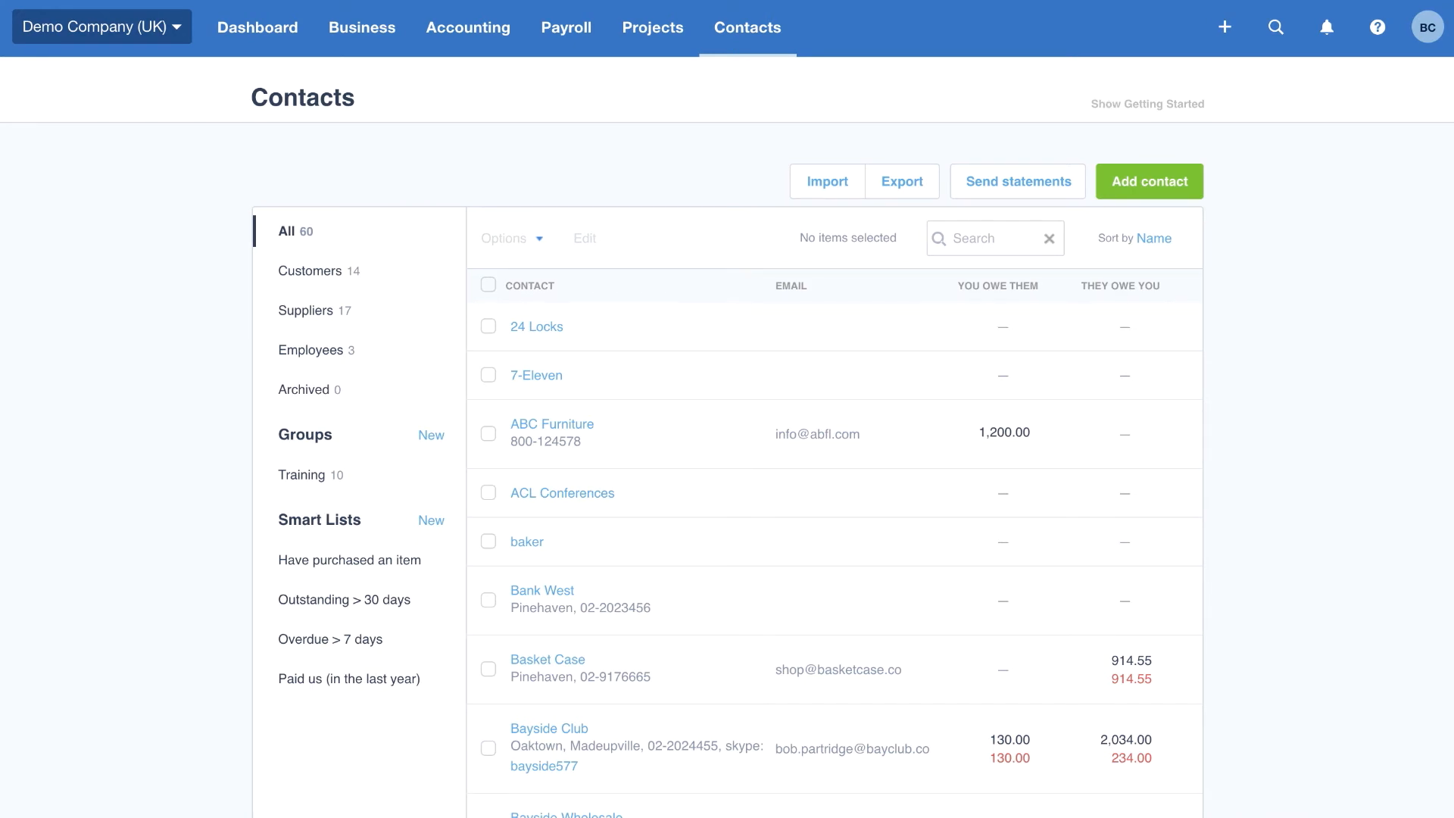
Open the new version of the Profit and Loss report from the financial reports.
click(455, 44)
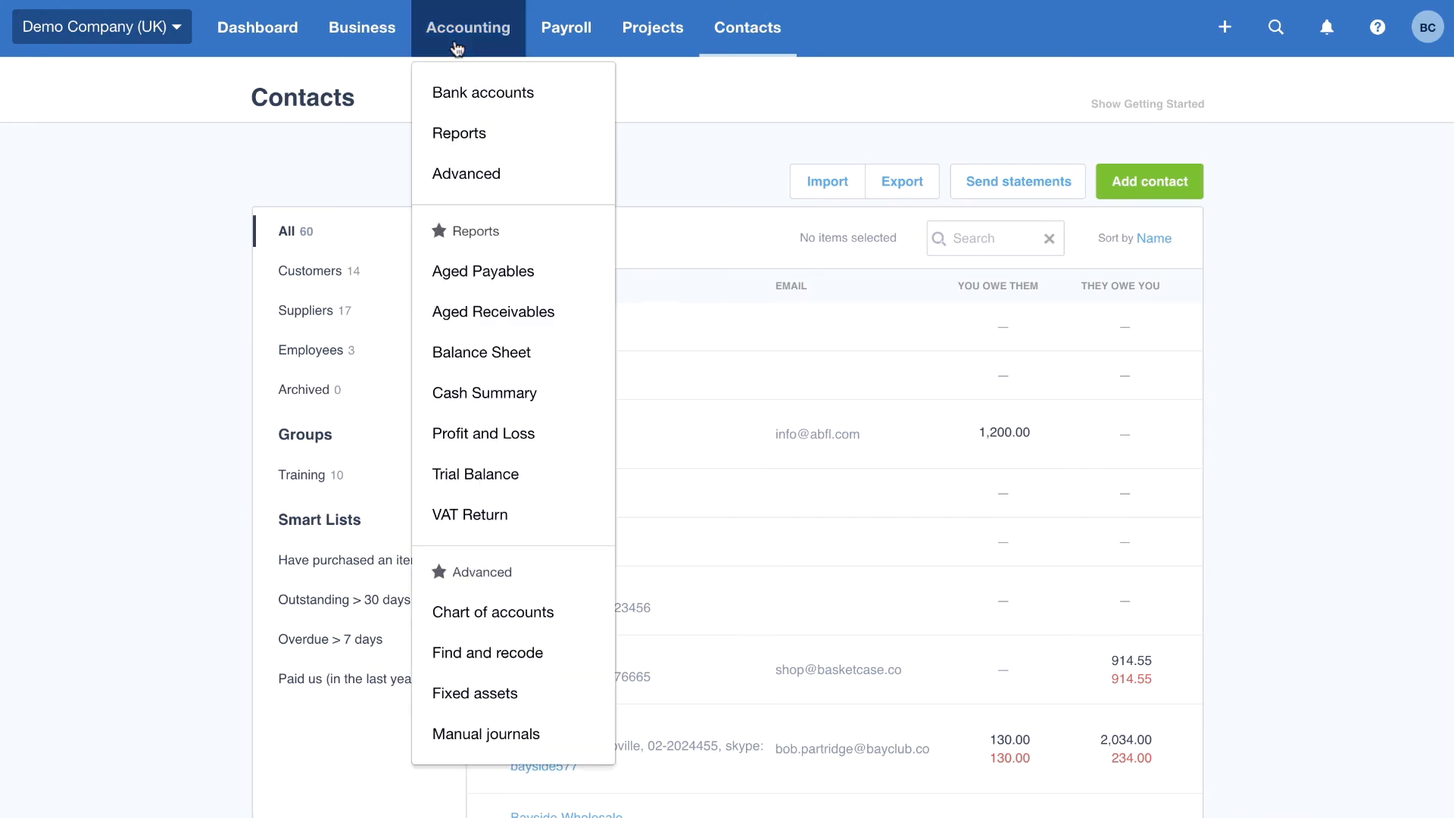
click(479, 146)
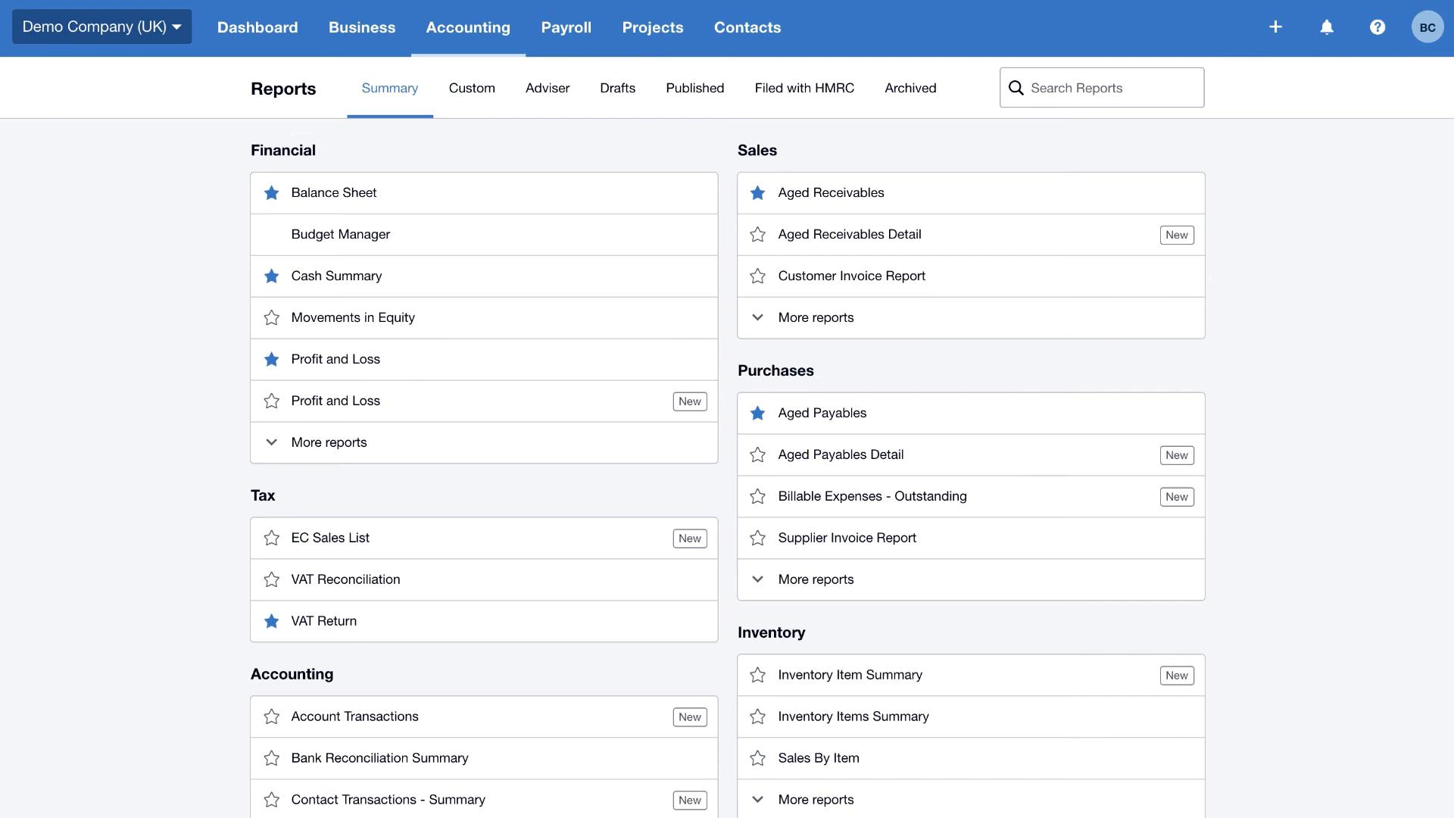
click(461, 416)
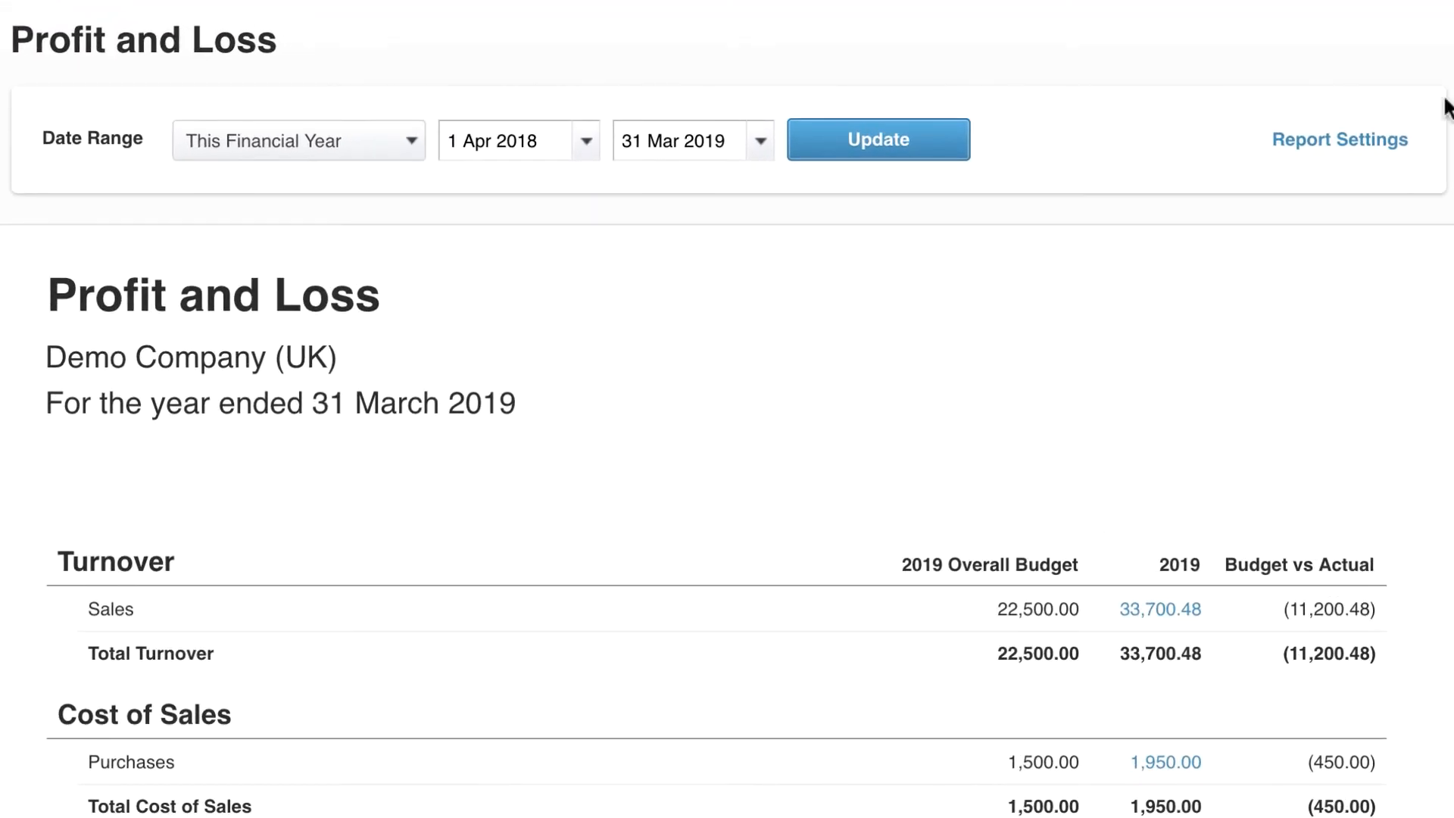
Set the report's date range to Custom in its settings and check the available Region filter options.
click(1363, 144)
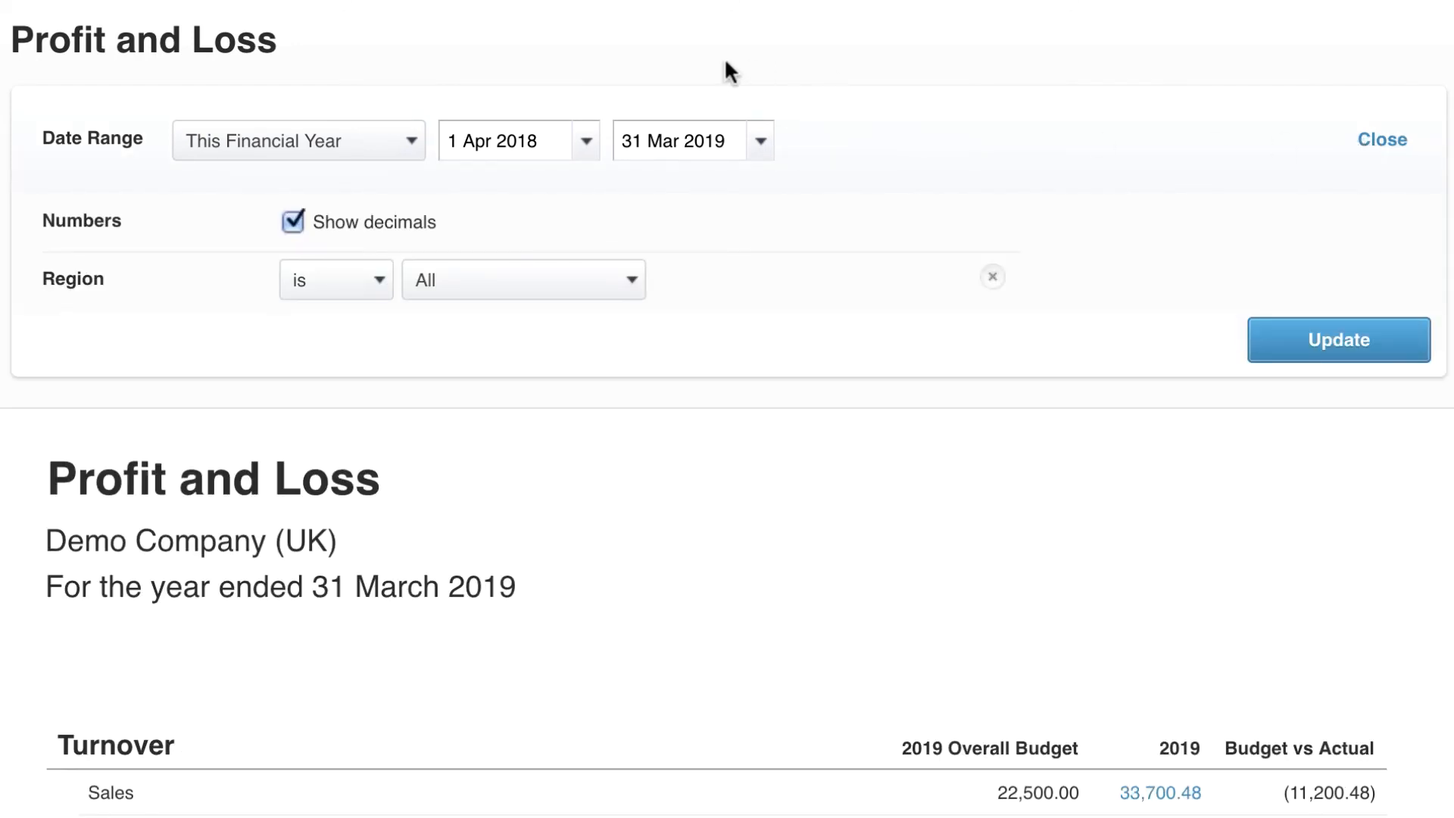
click(409, 142)
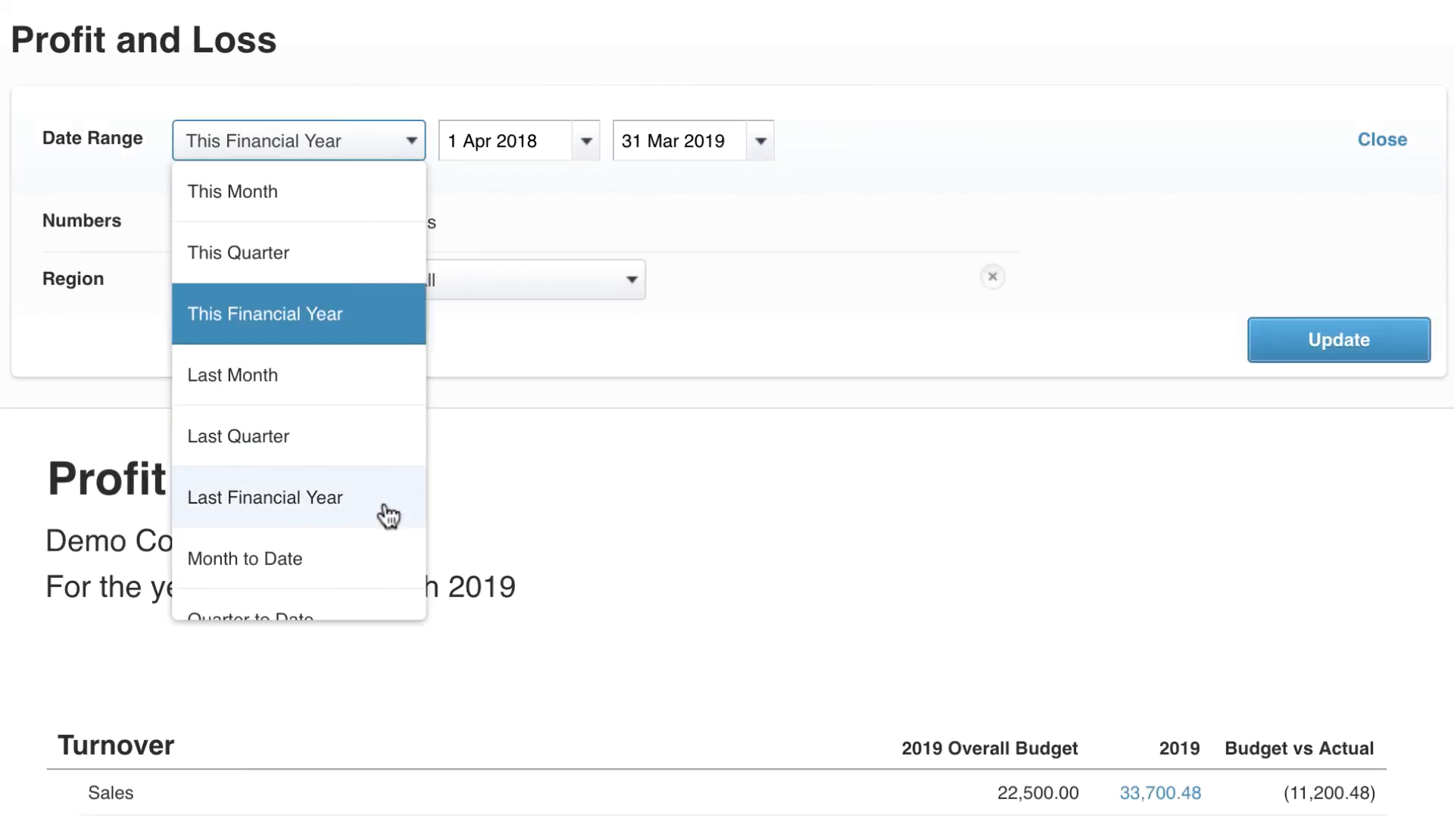
scroll(390, 512, down, 3)
click(350, 593)
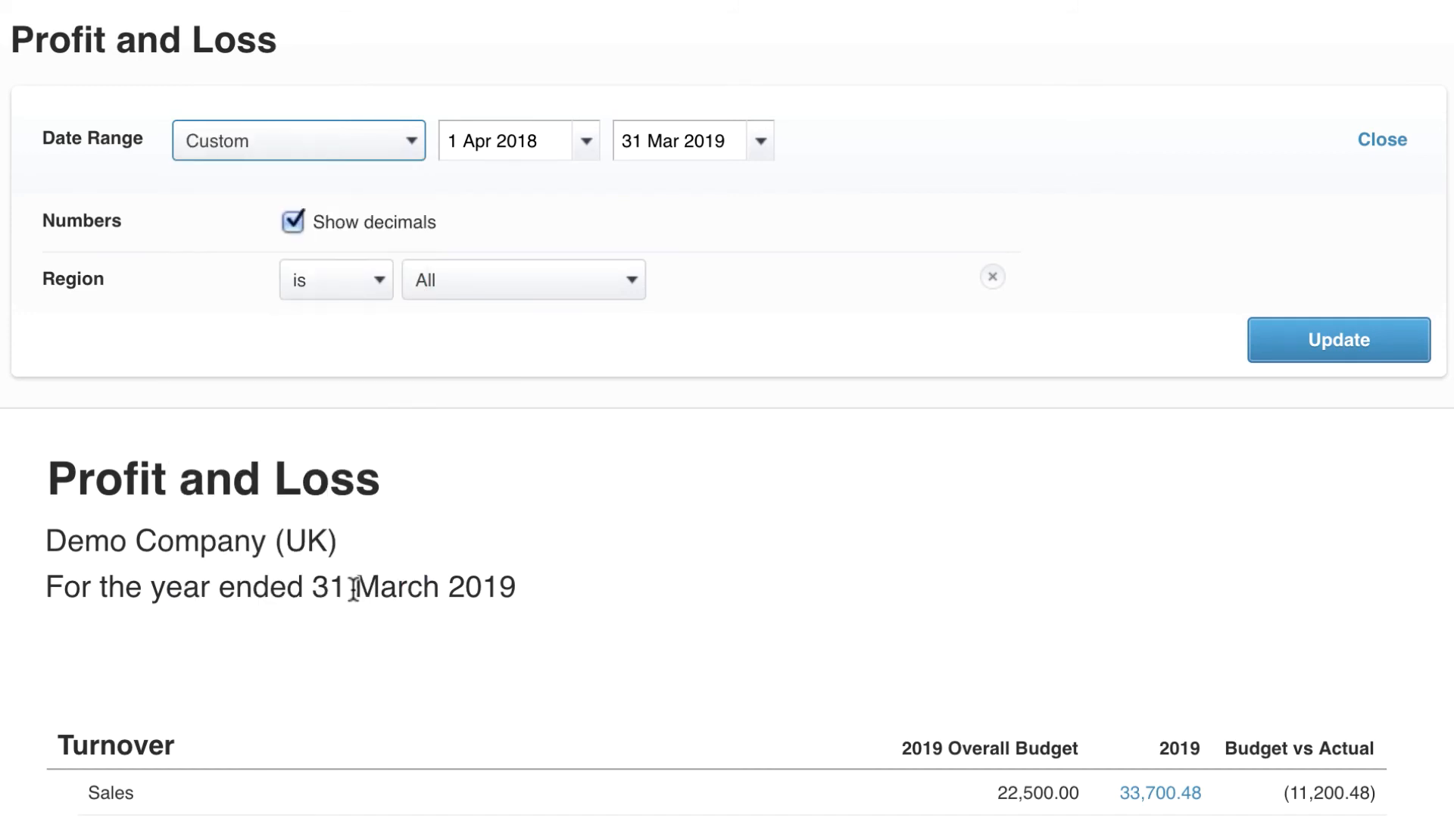
click(633, 283)
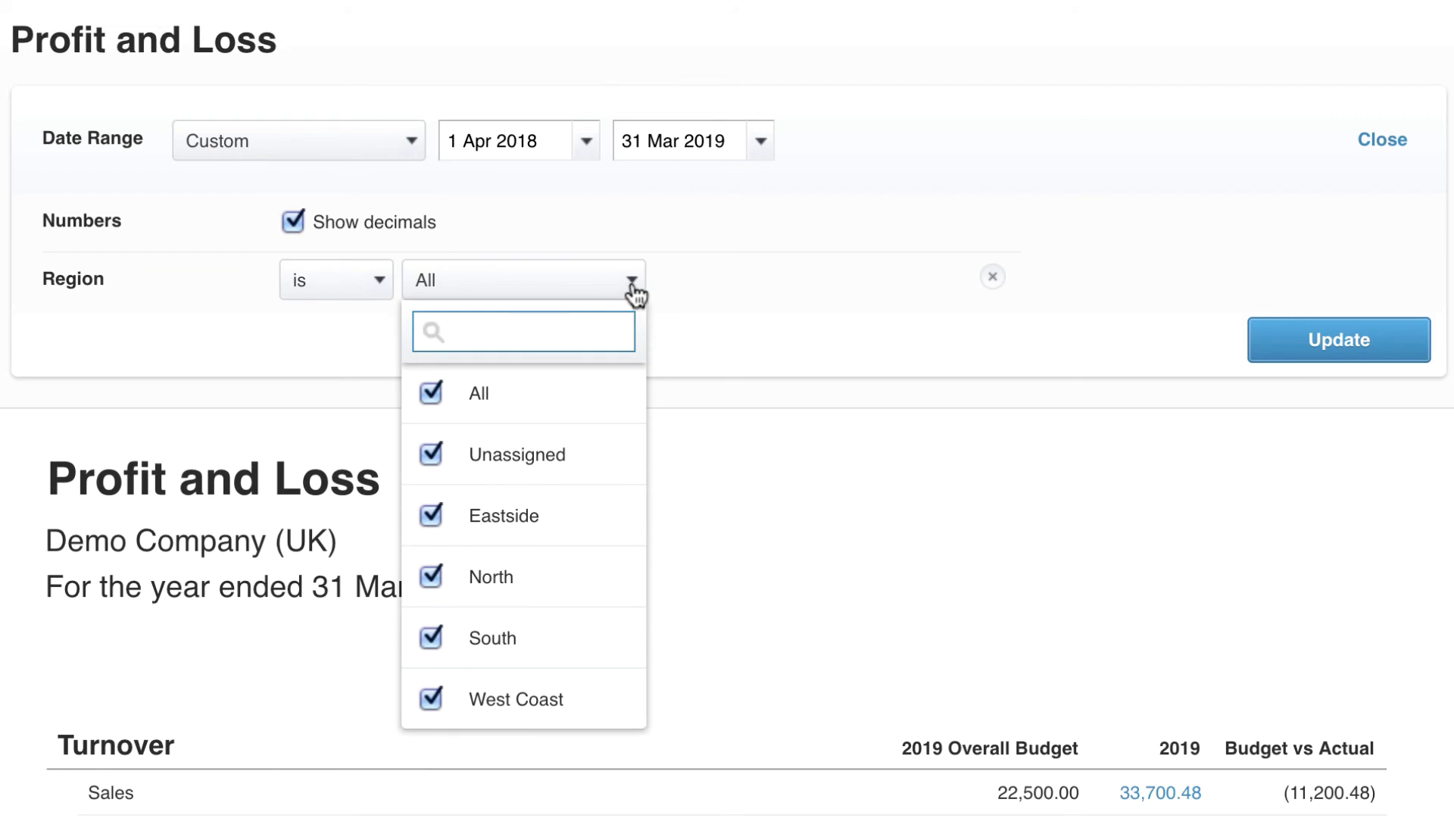
click(633, 284)
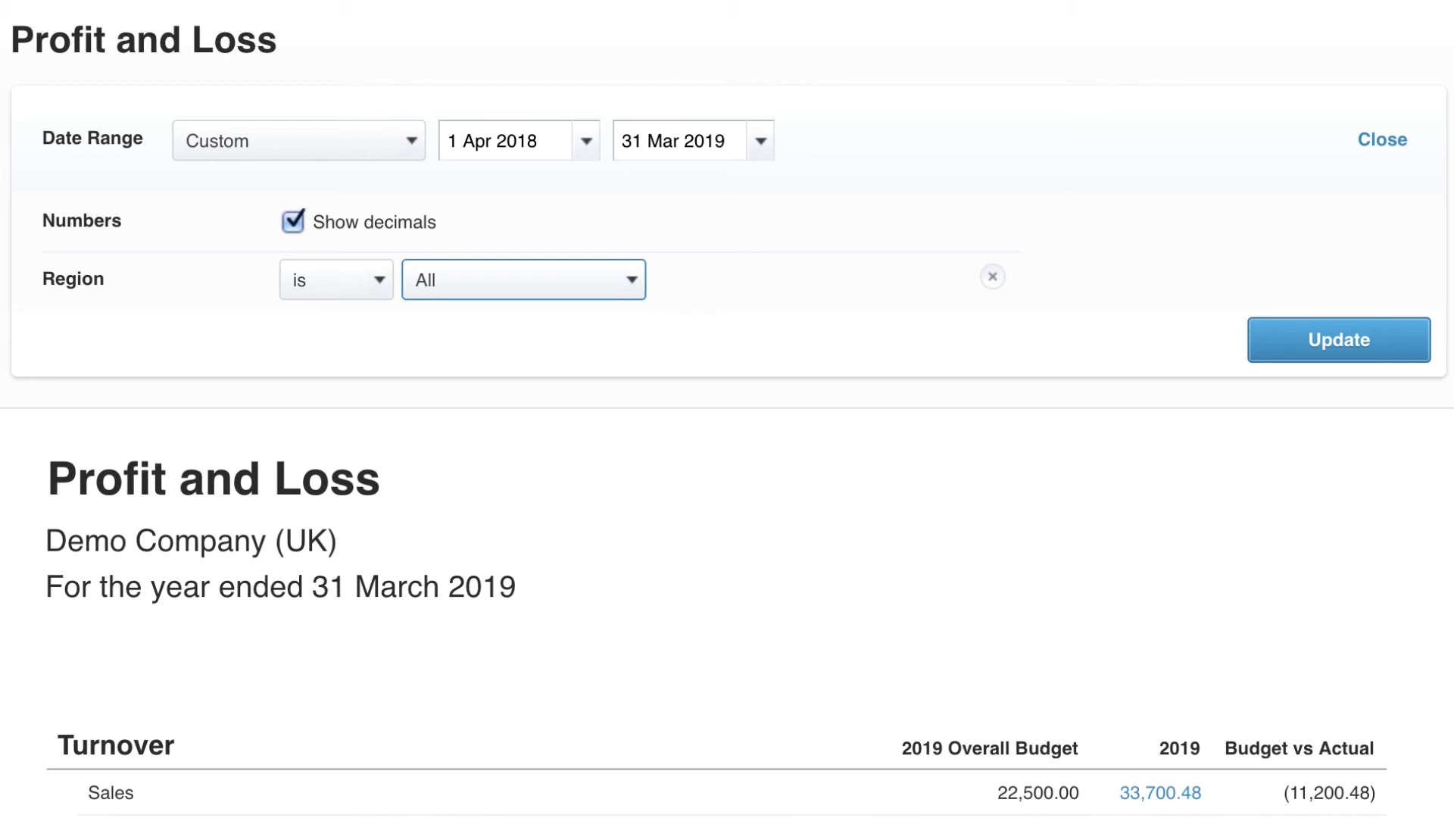
Review the Profit and Loss report through to Profit after Taxation and check the available options for saving it.
scroll(727, 409, down, 15)
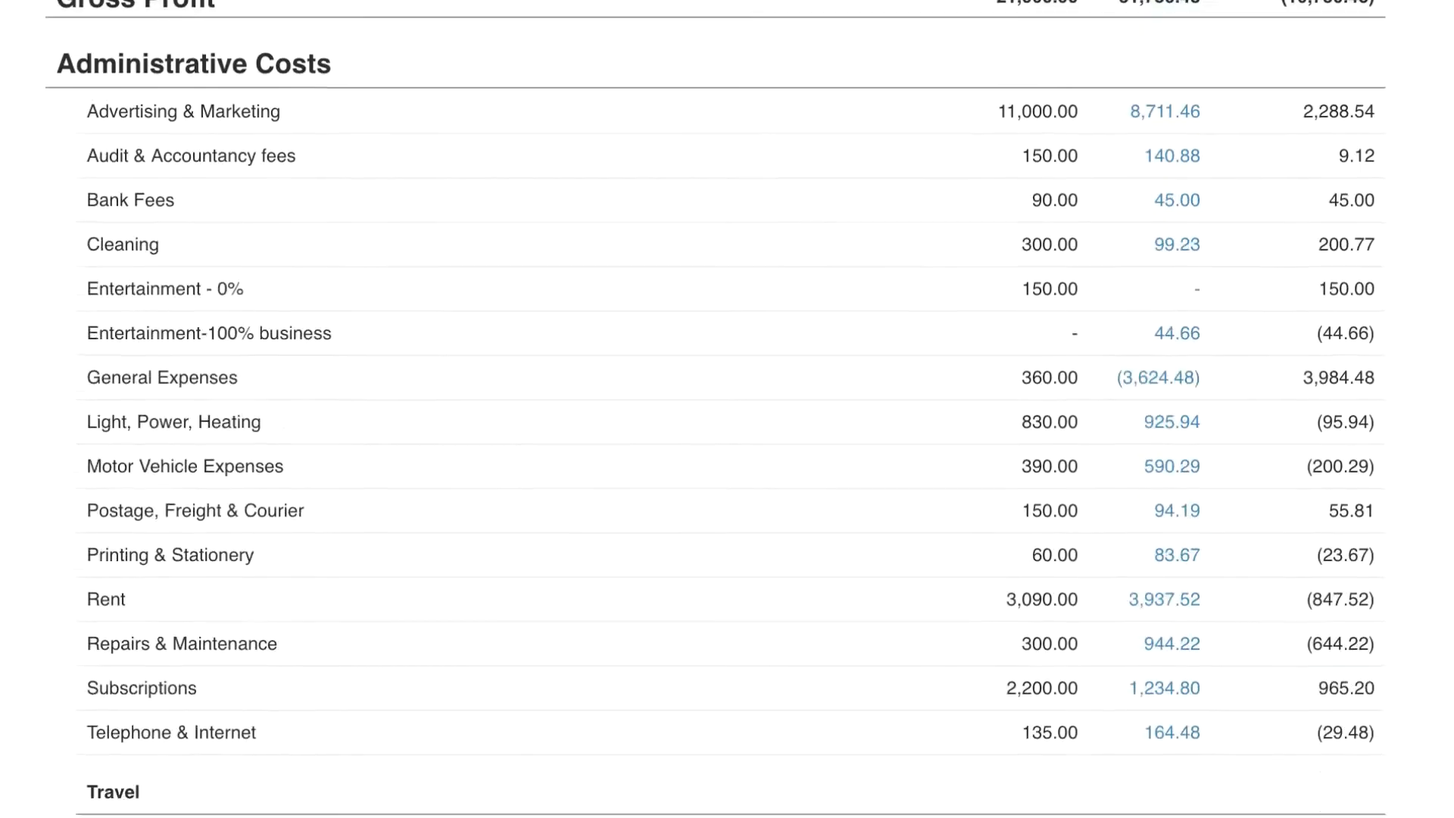
scroll(727, 409, down, 1)
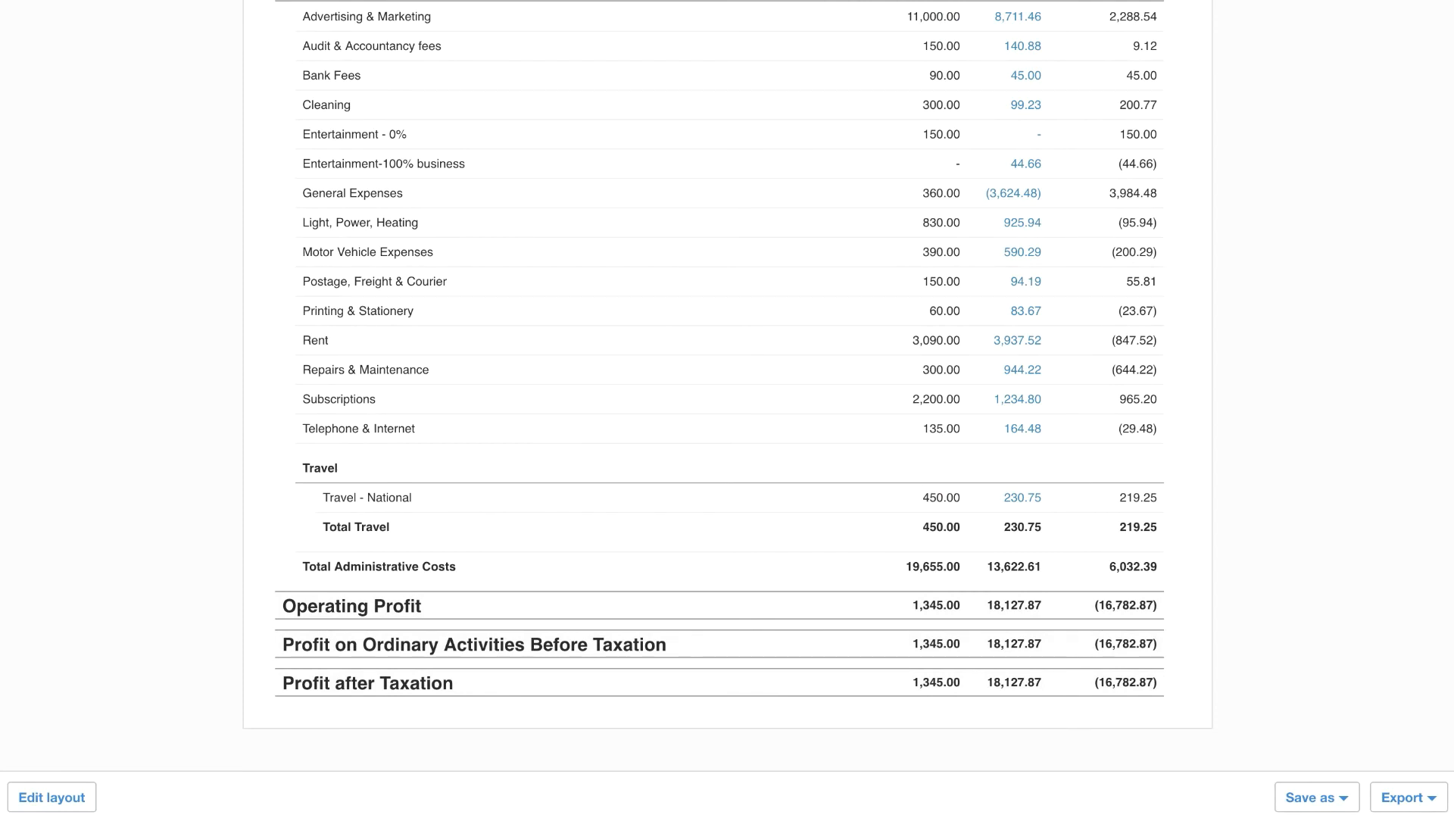
click(1350, 798)
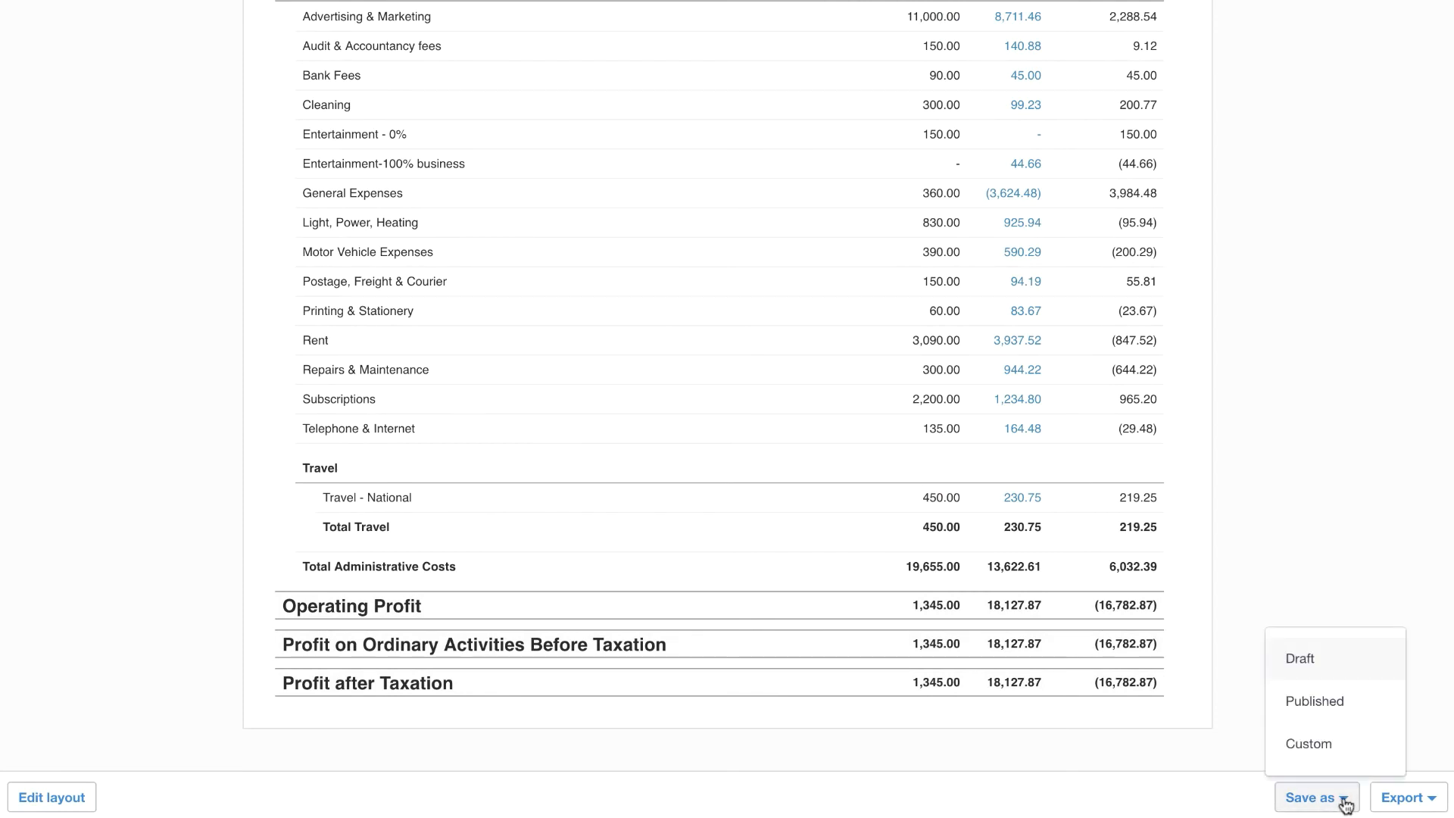
click(1354, 747)
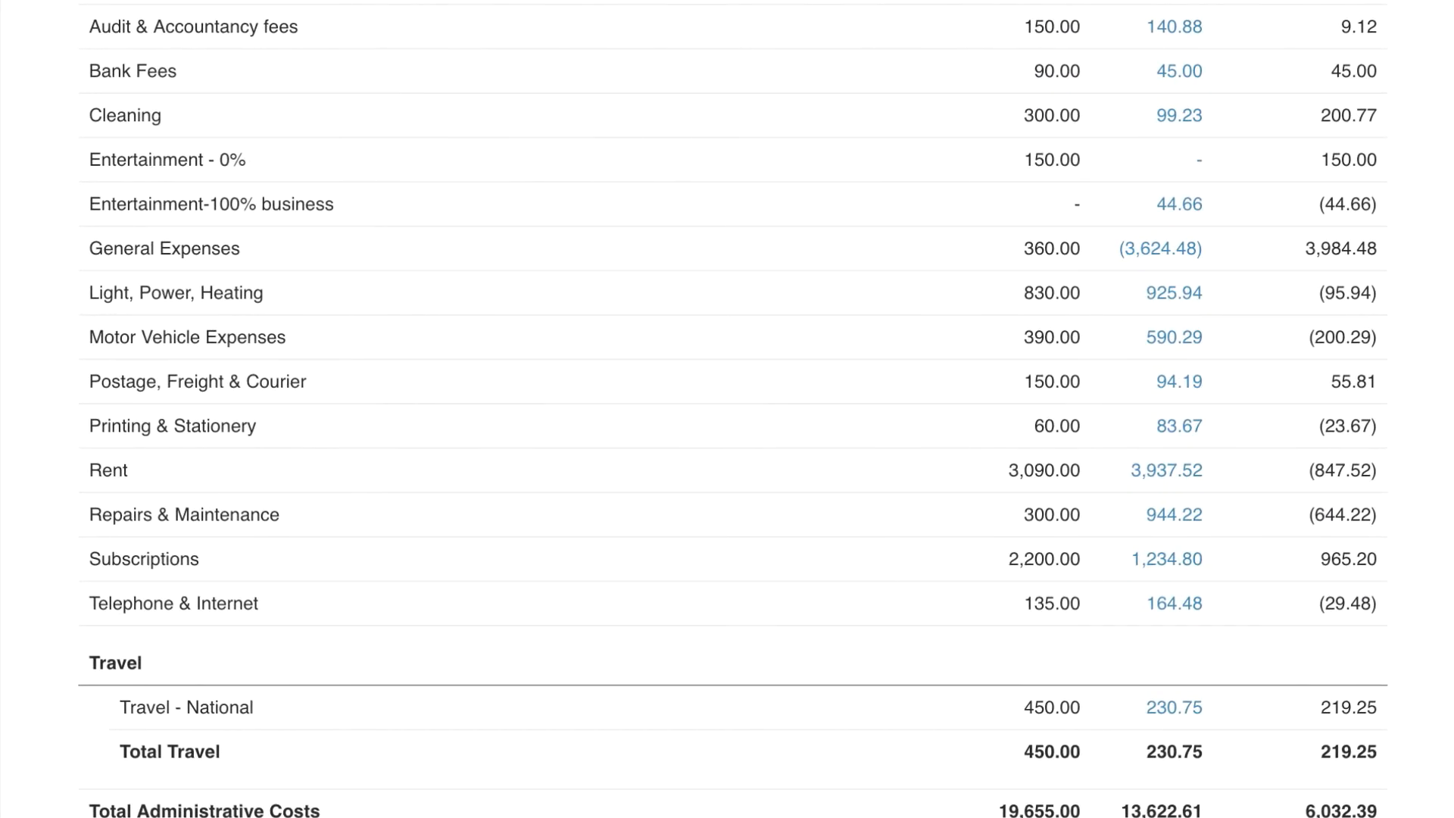
Drill down from the 2019 Repairs & Maintenance figure to the Central Copiers photocopier repair bill and view its related files.
click(1182, 518)
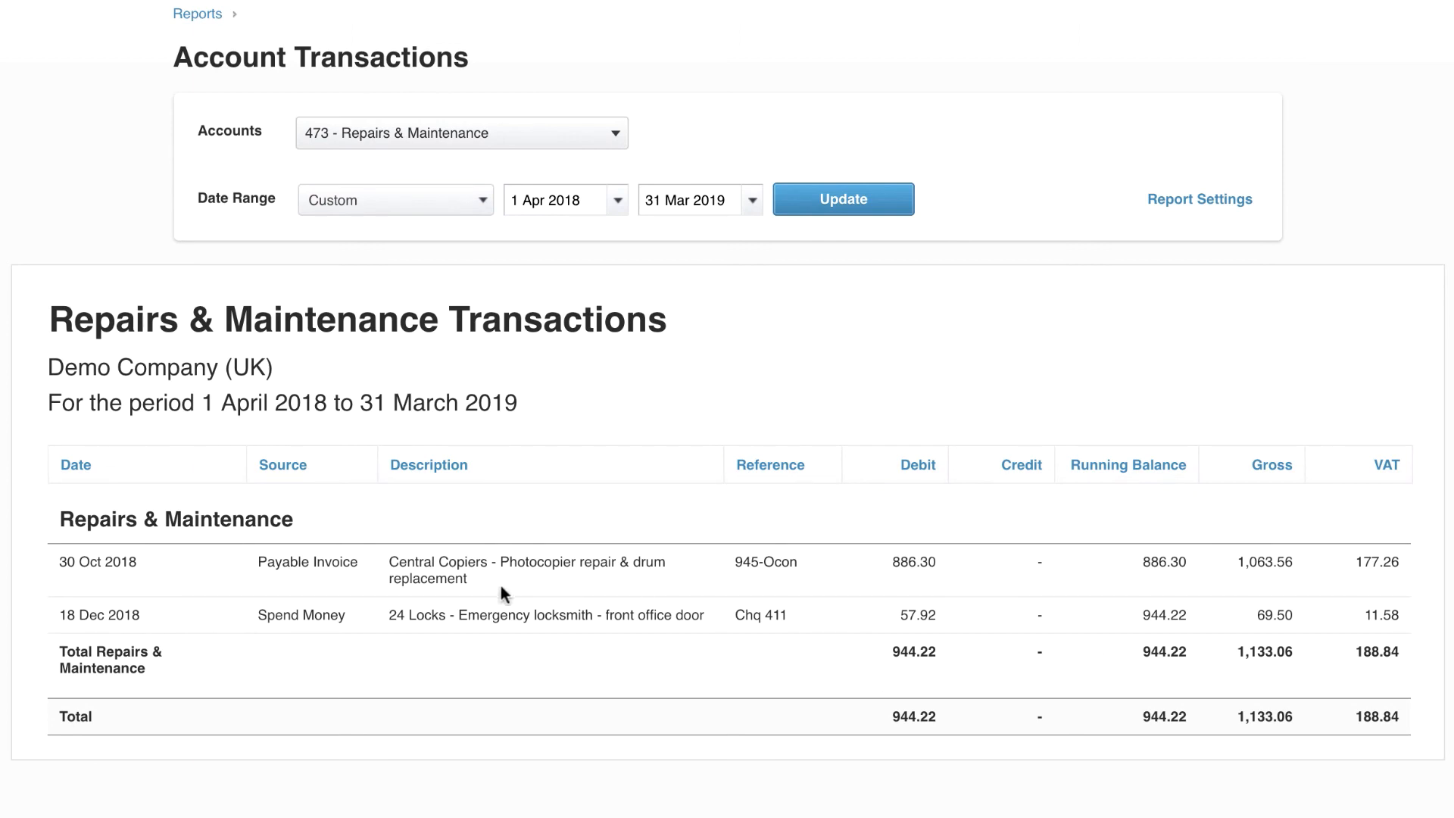
click(550, 573)
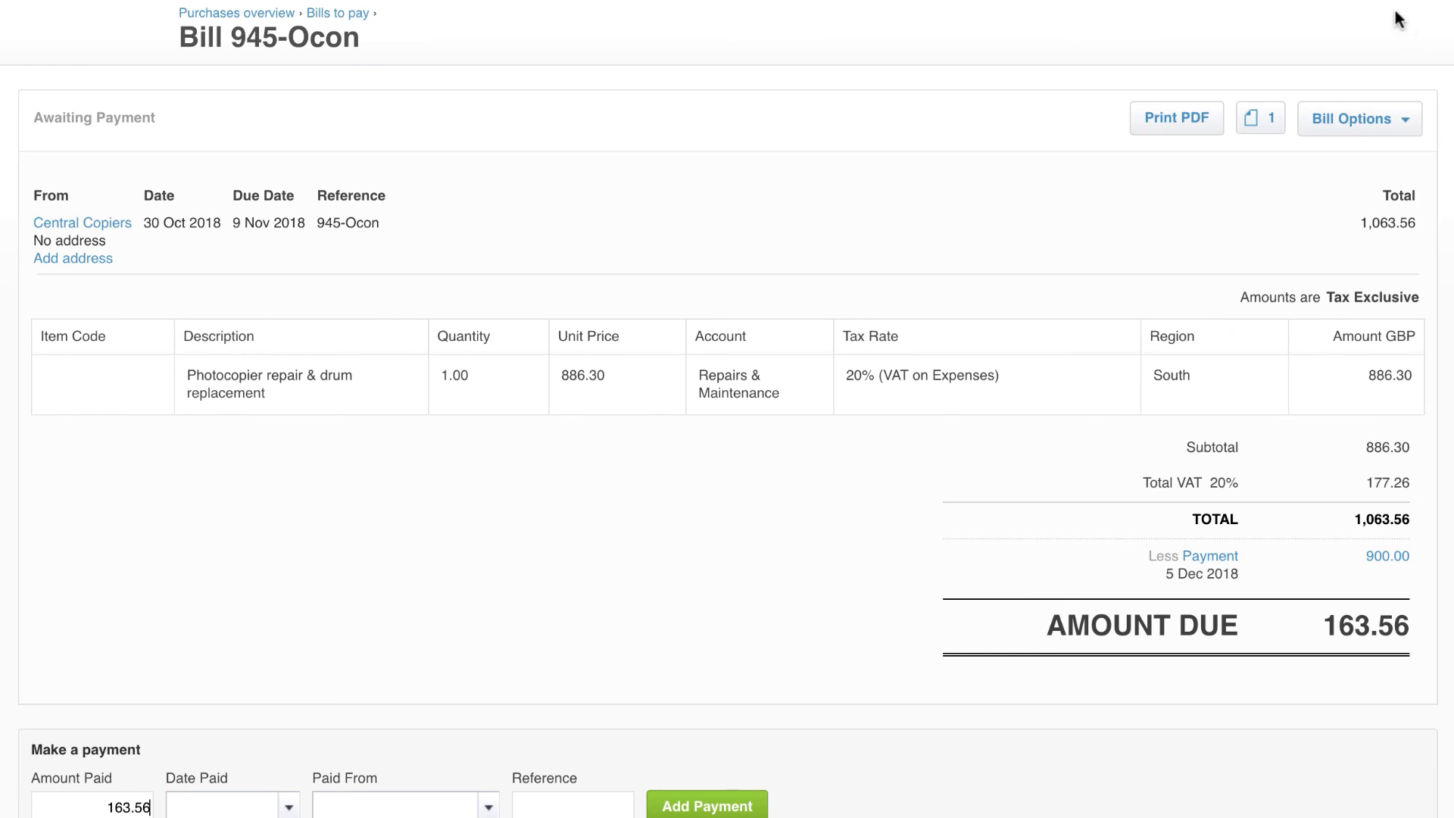
click(1258, 133)
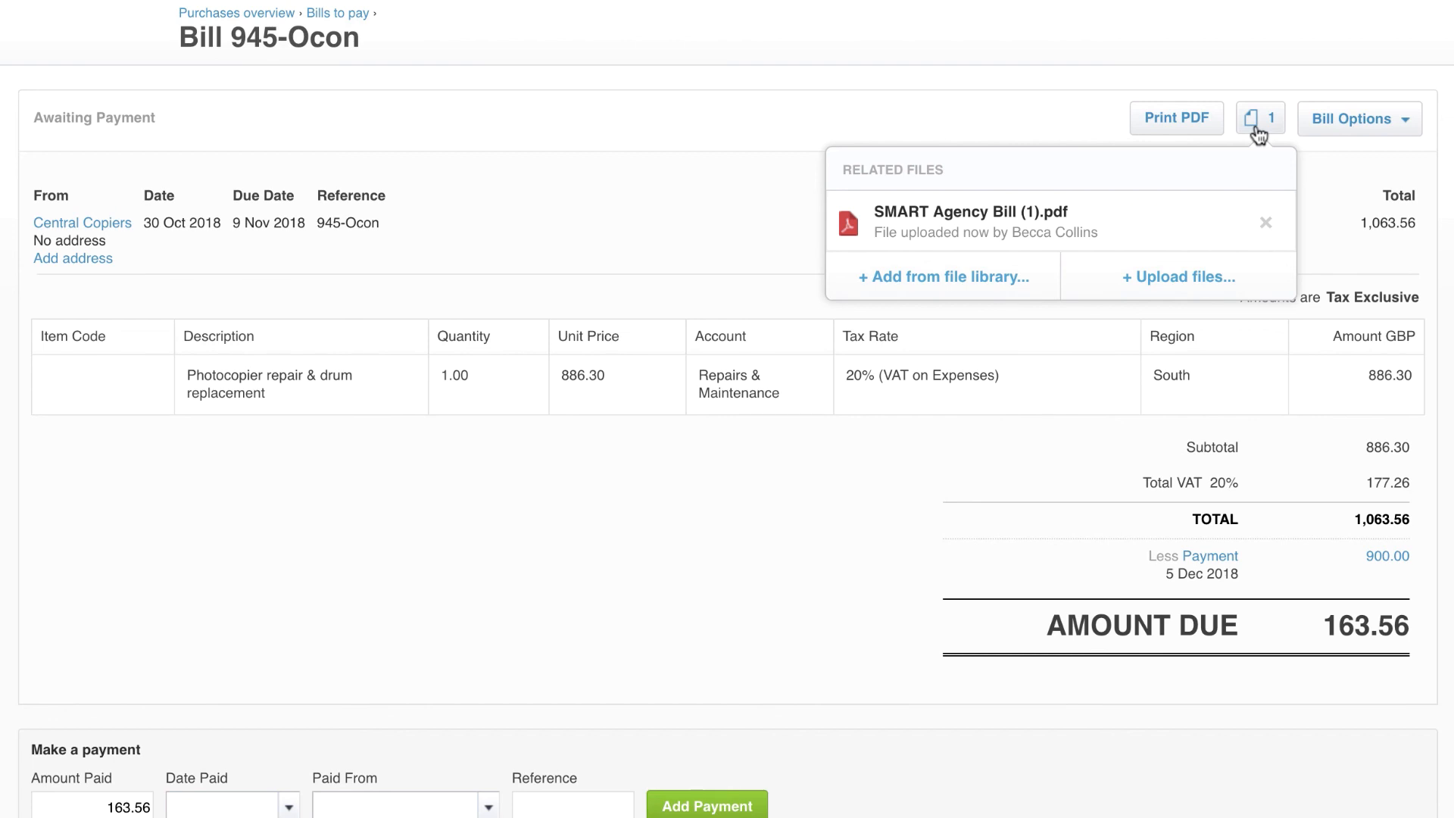
click(1280, 121)
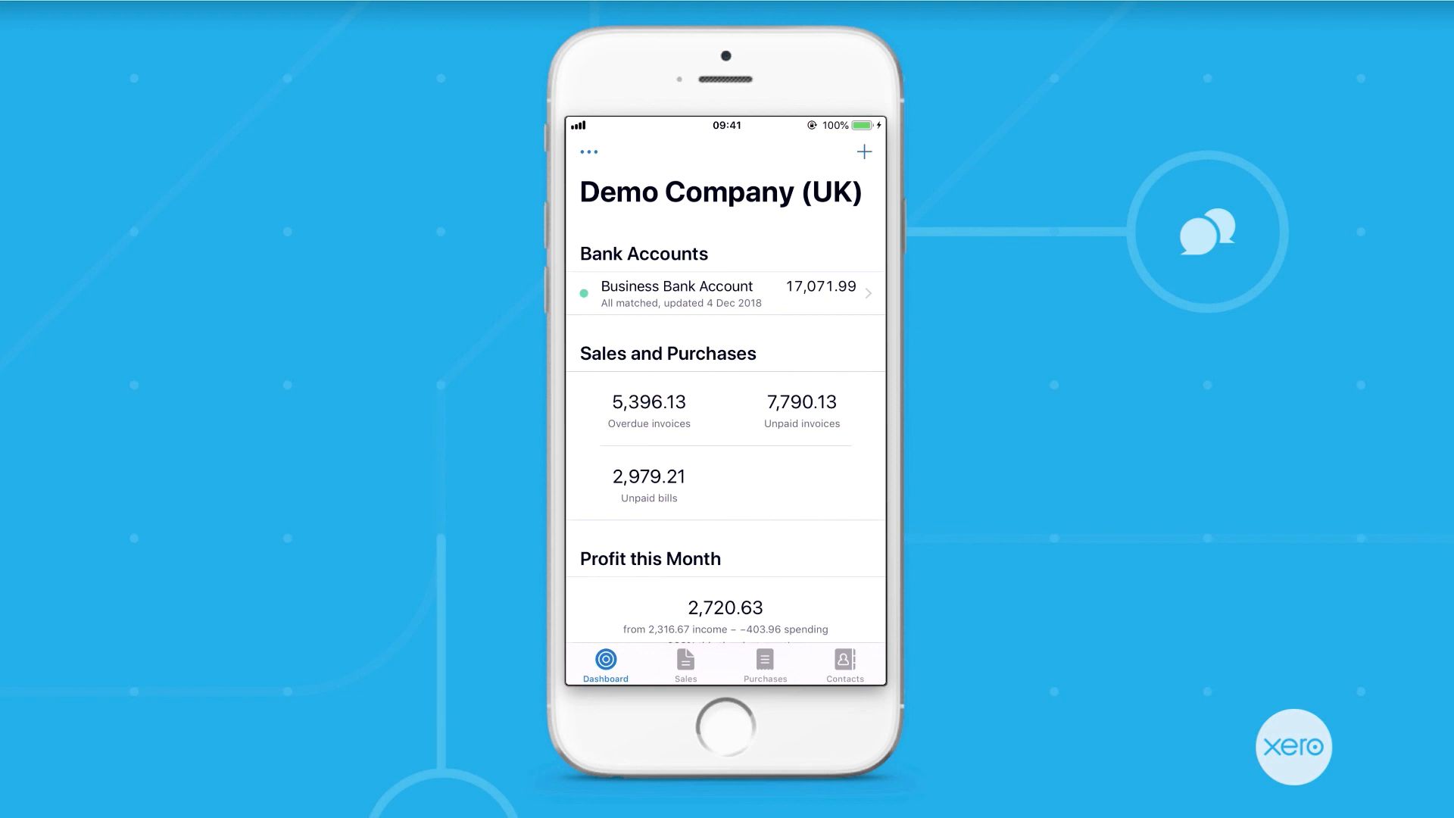
Switch to the Xero mobile app and view the overdue sales invoices and the Purchases overview.
click(686, 664)
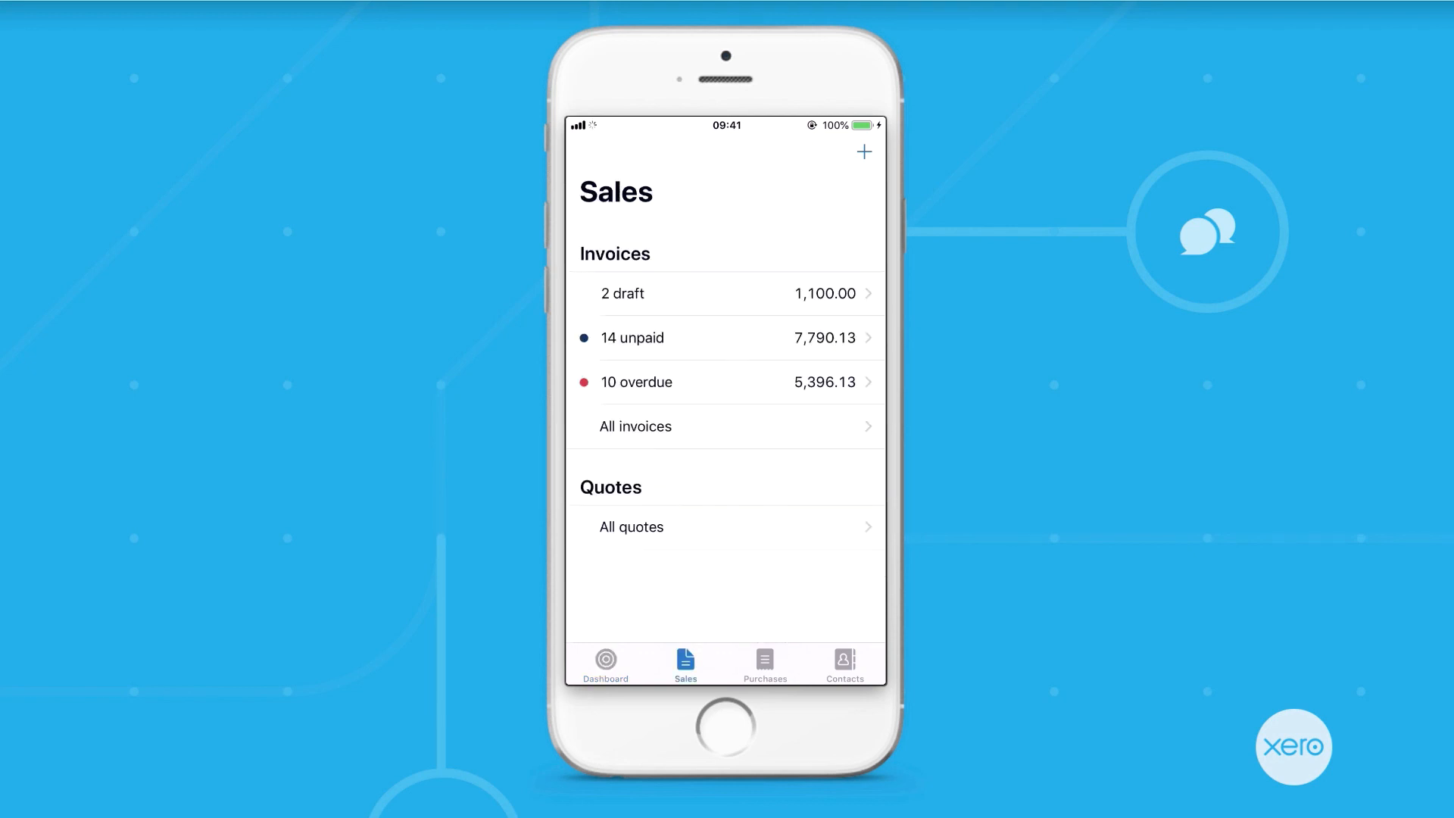
click(726, 382)
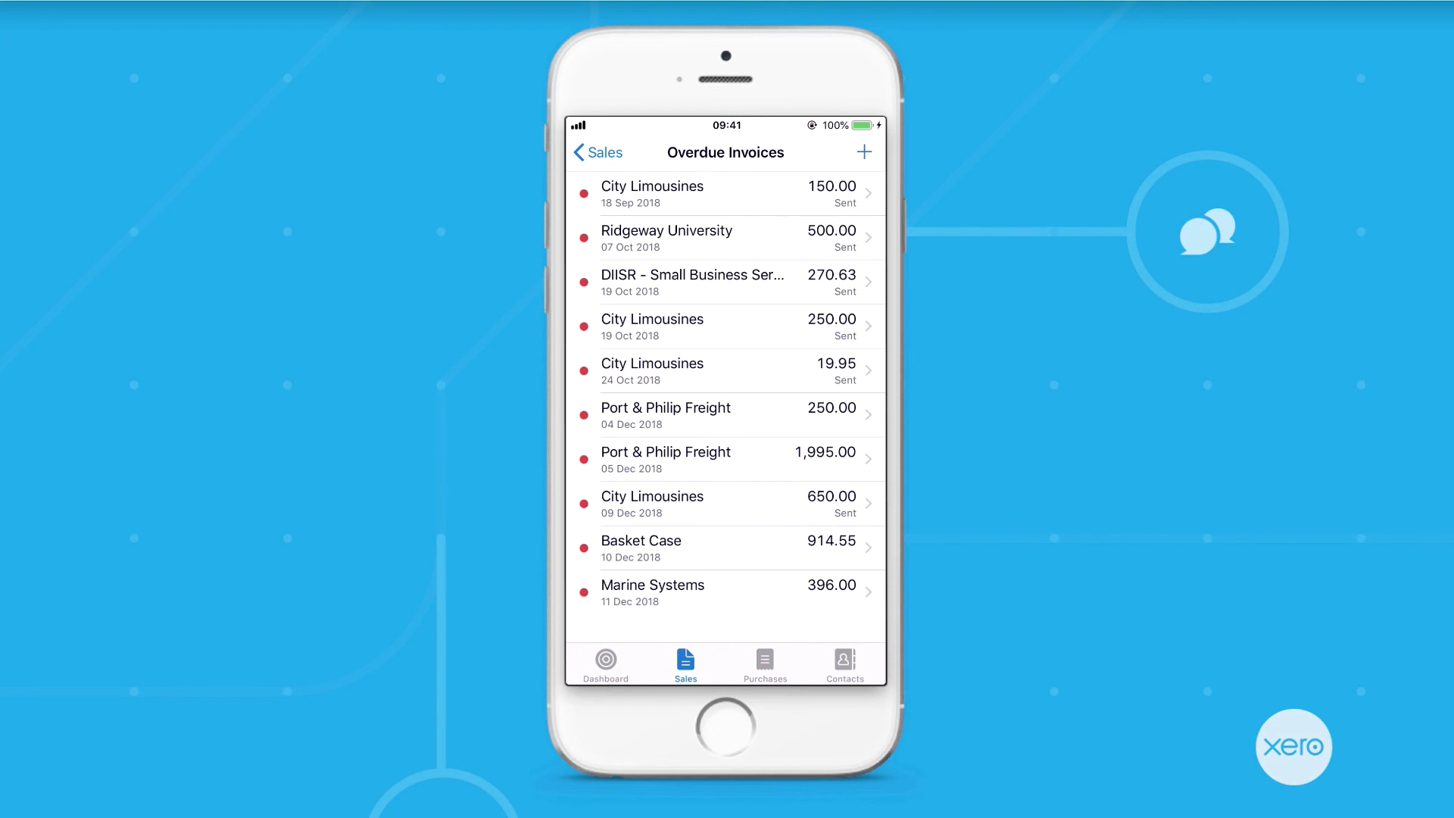
click(764, 665)
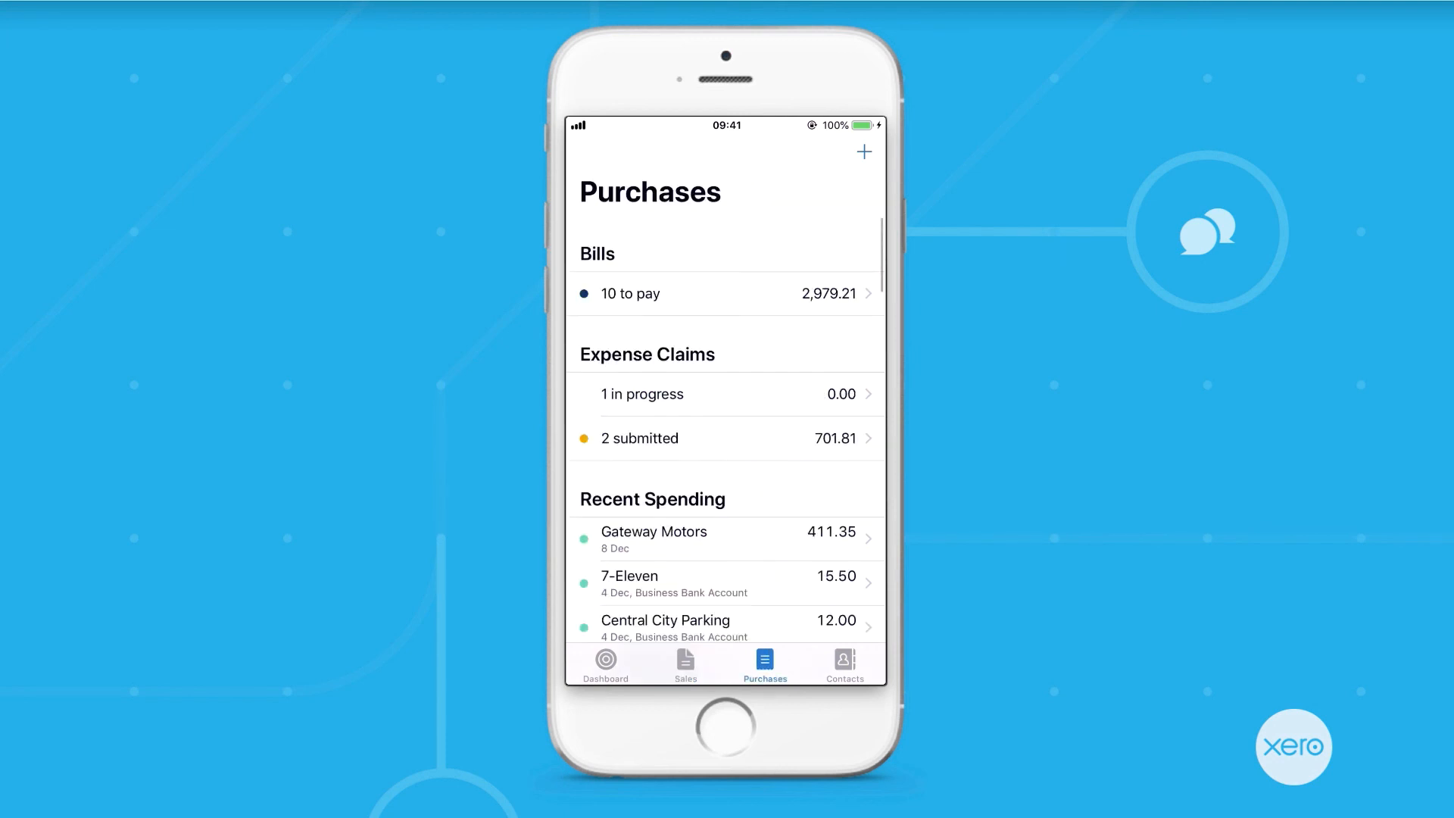
click(865, 152)
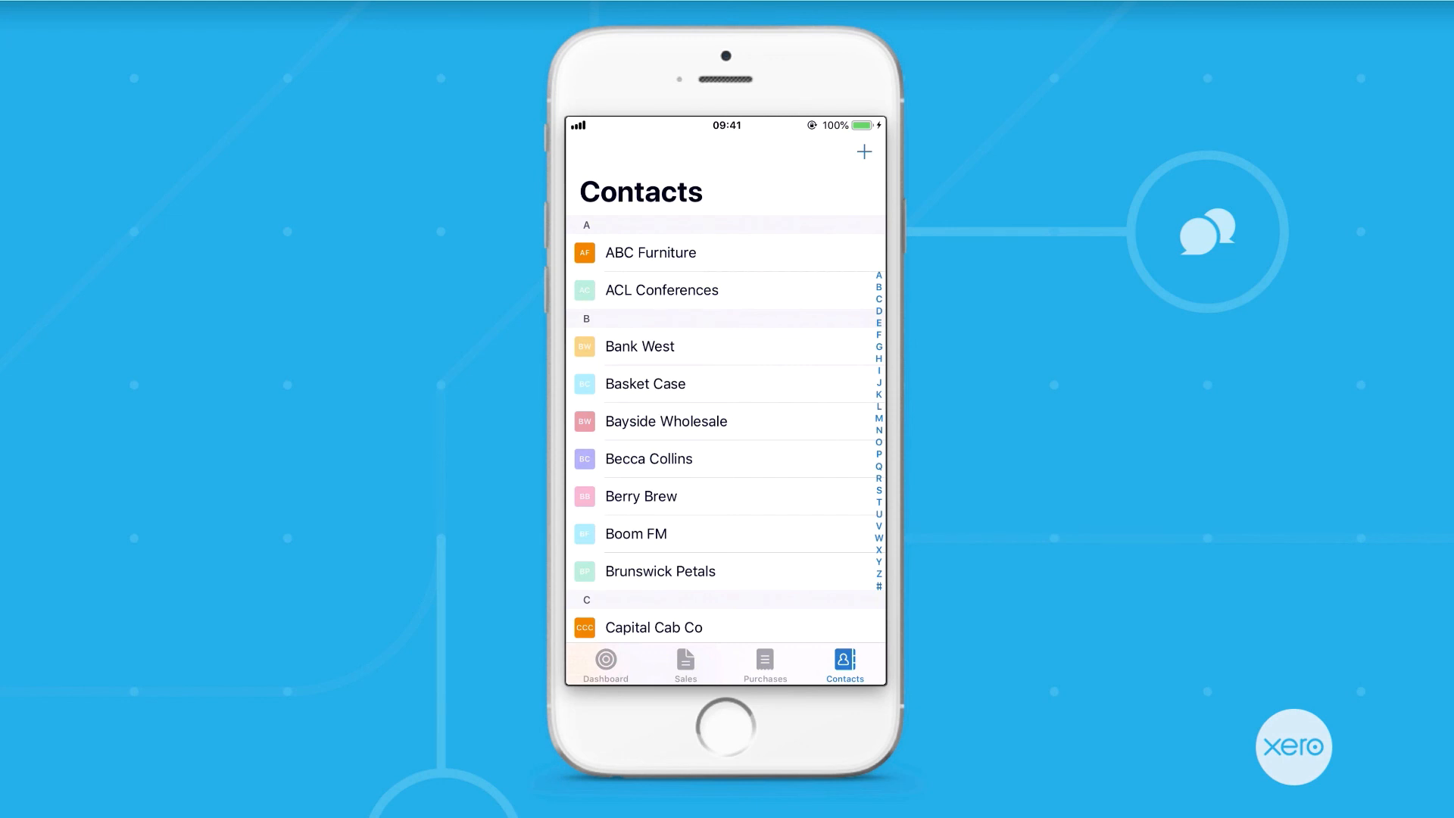
View the Bayside Wholesale contact's phone details and review the dashboard's monthly profit and Total Cash In and Out chart.
click(666, 421)
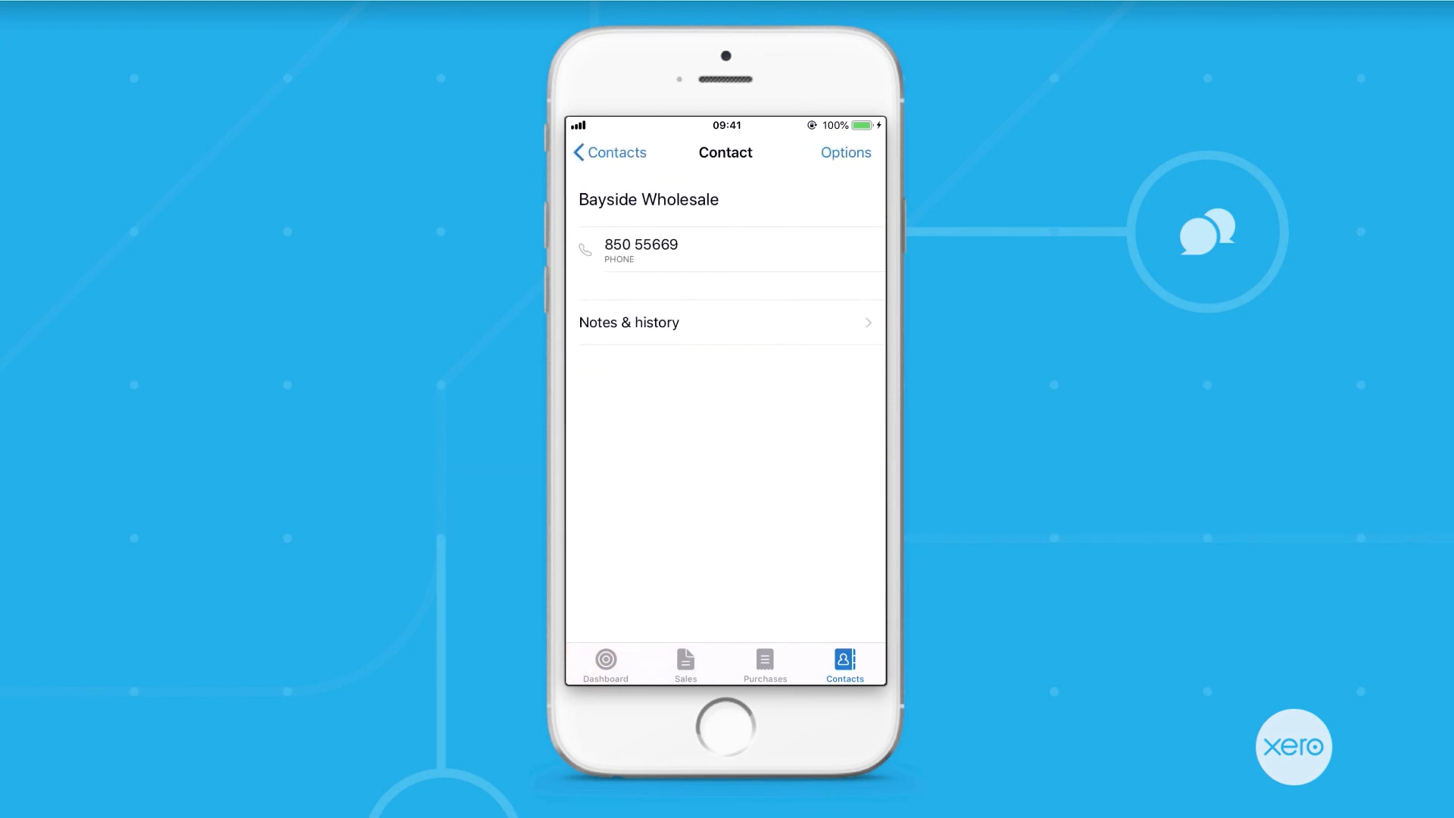
click(641, 250)
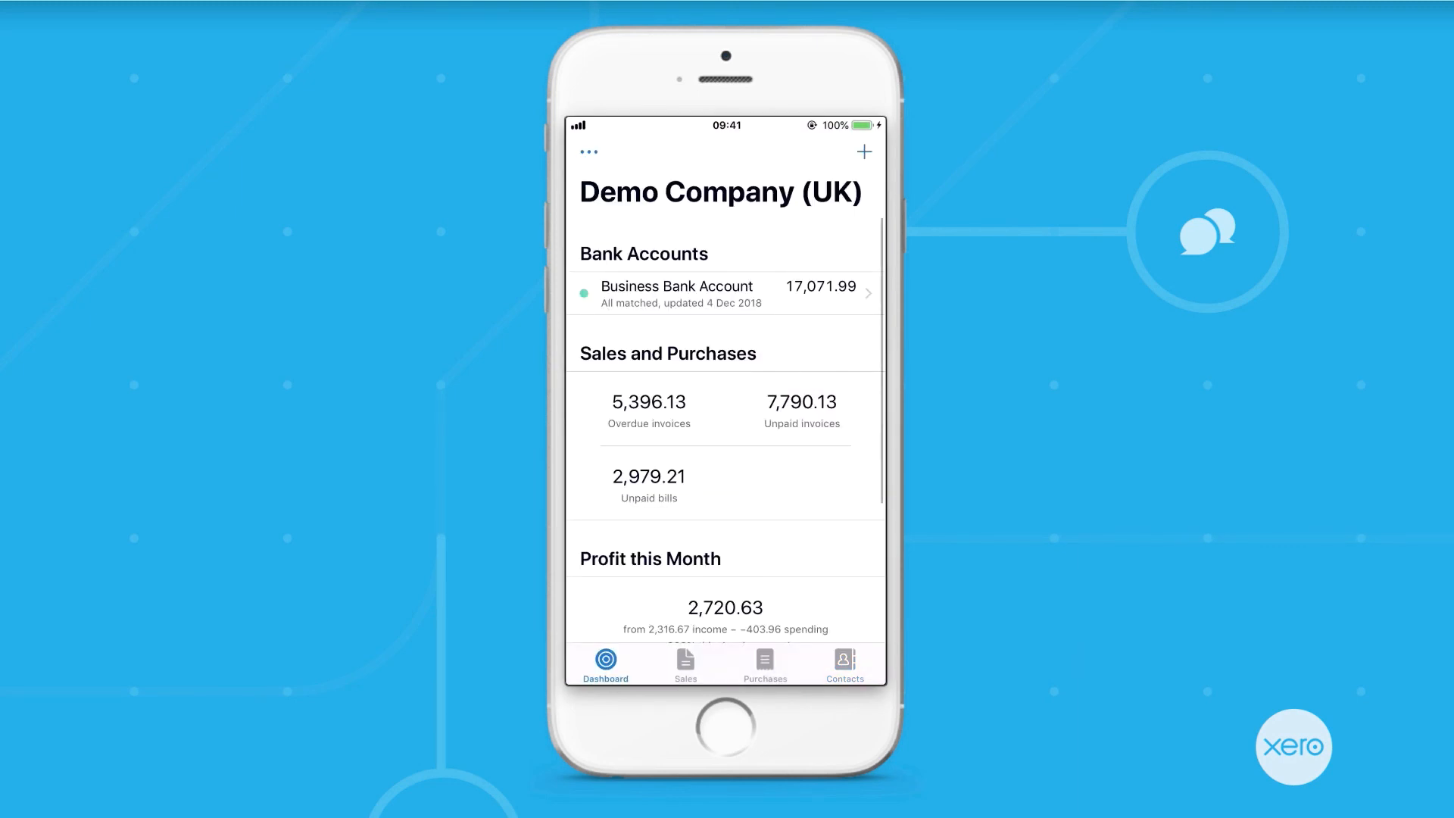
scroll(725, 379, down, 4)
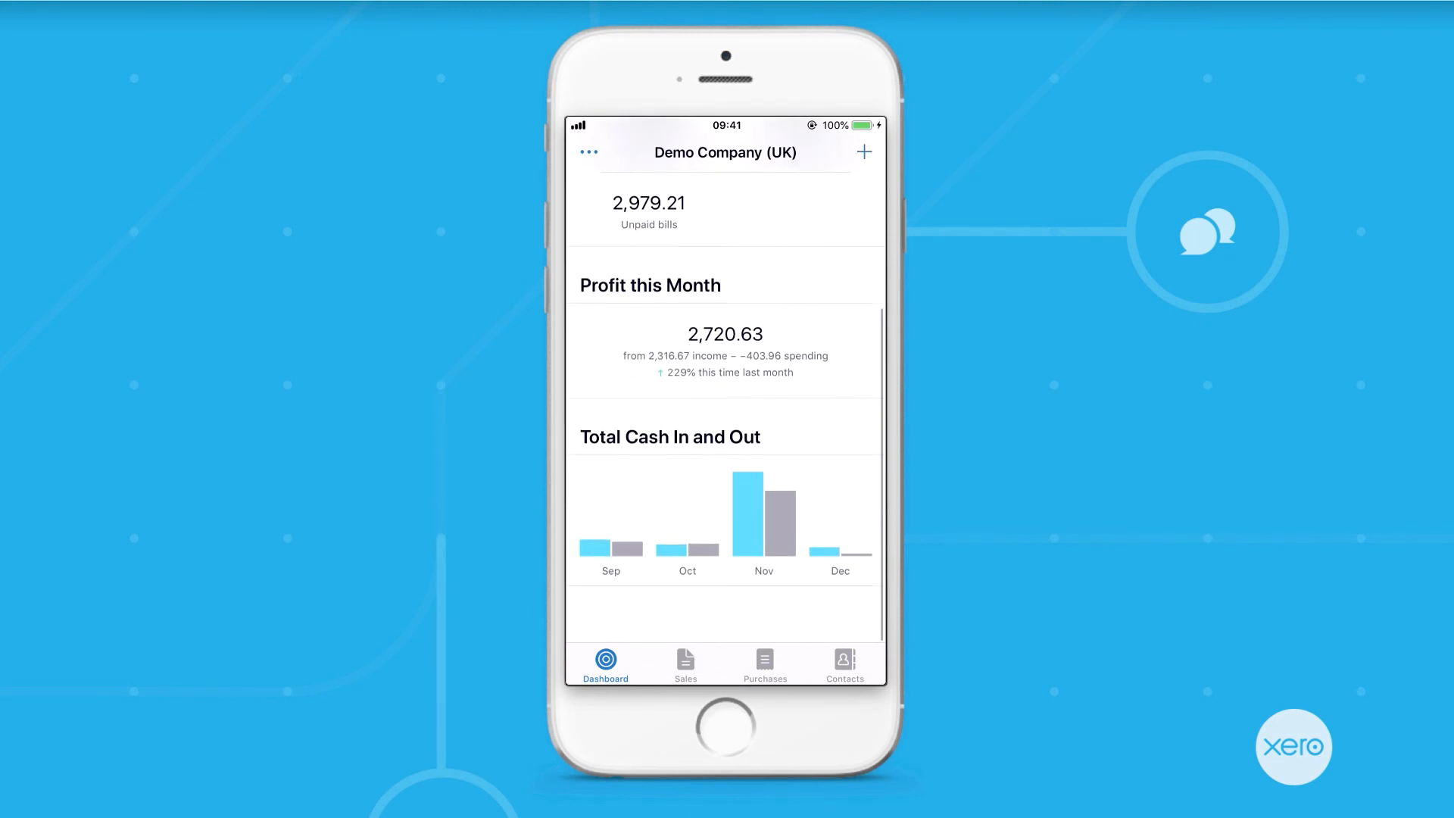